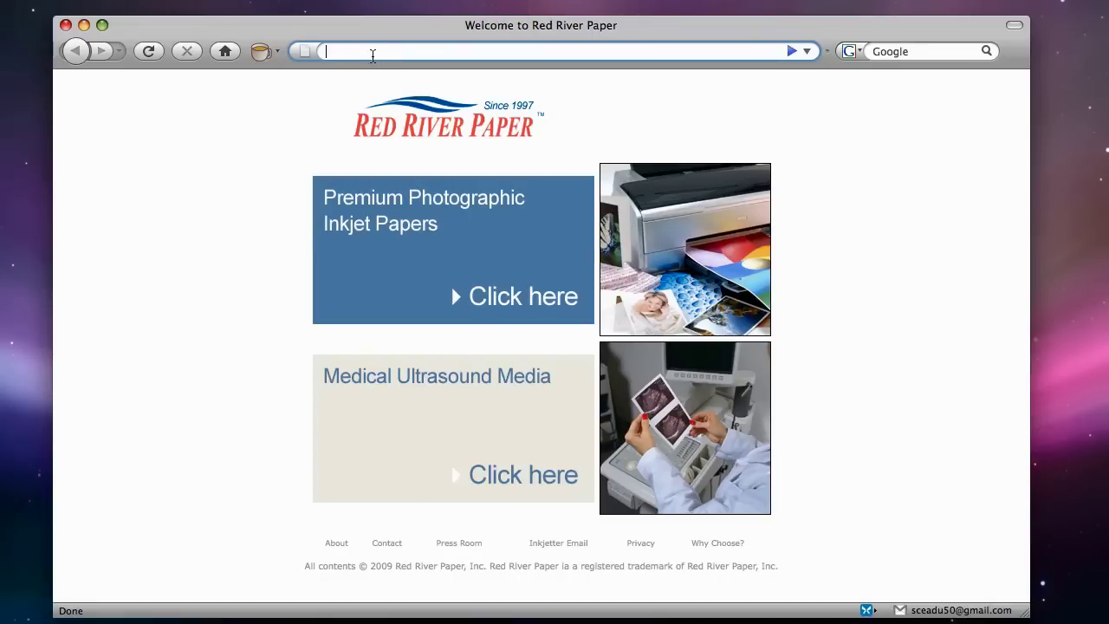
Load redriverpaper.com/templates and scroll down to the Download All Size Templates section
type("redriverp")
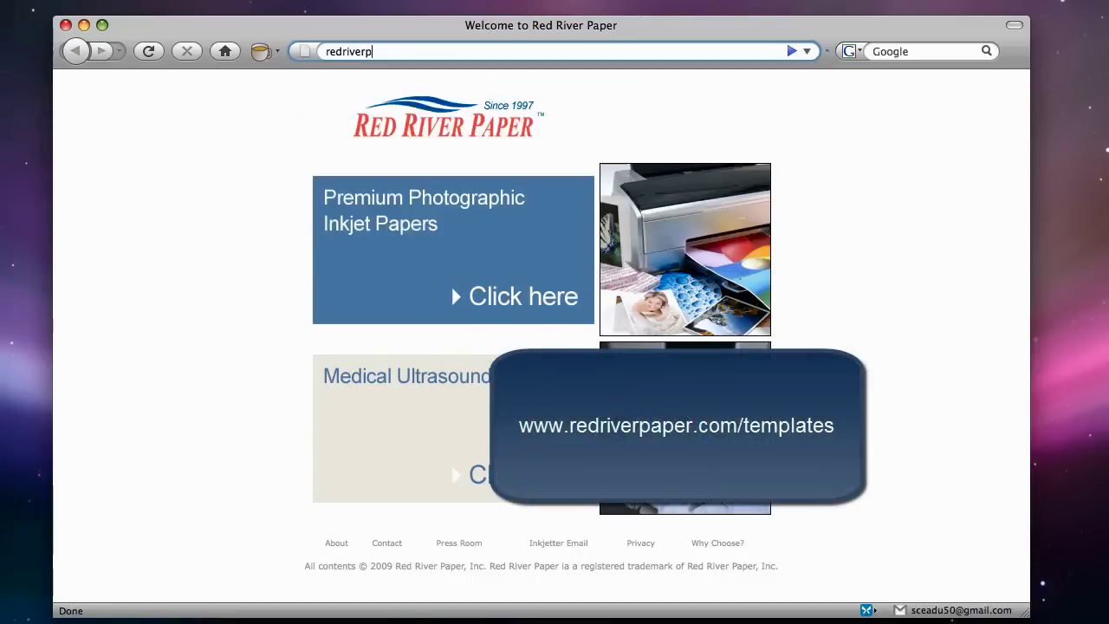
type("aper.com/tem")
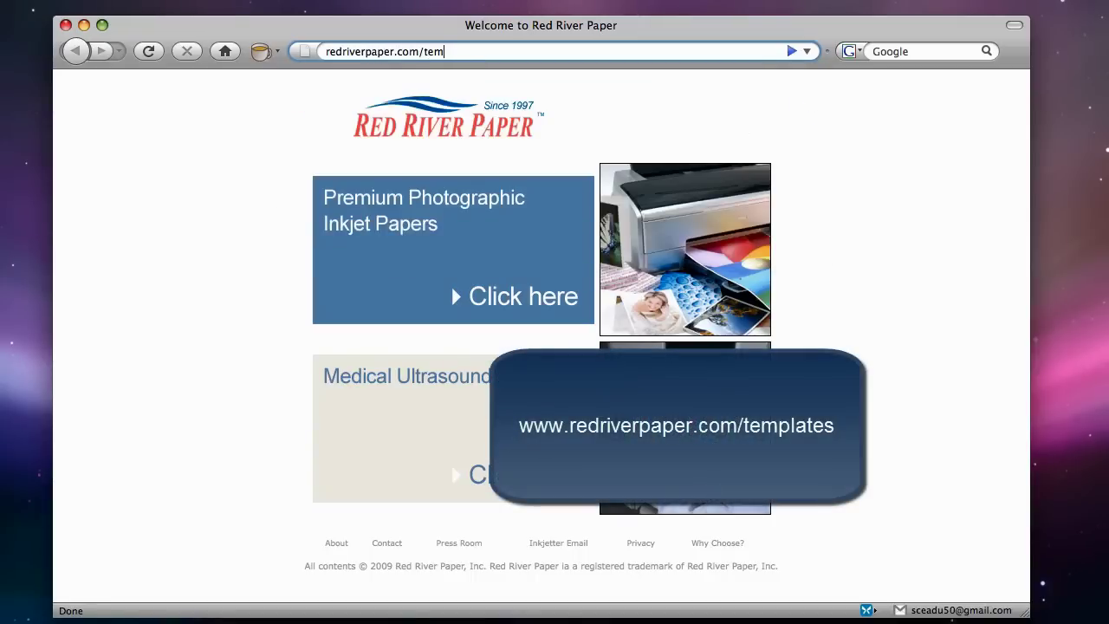
type("plates")
key("Return")
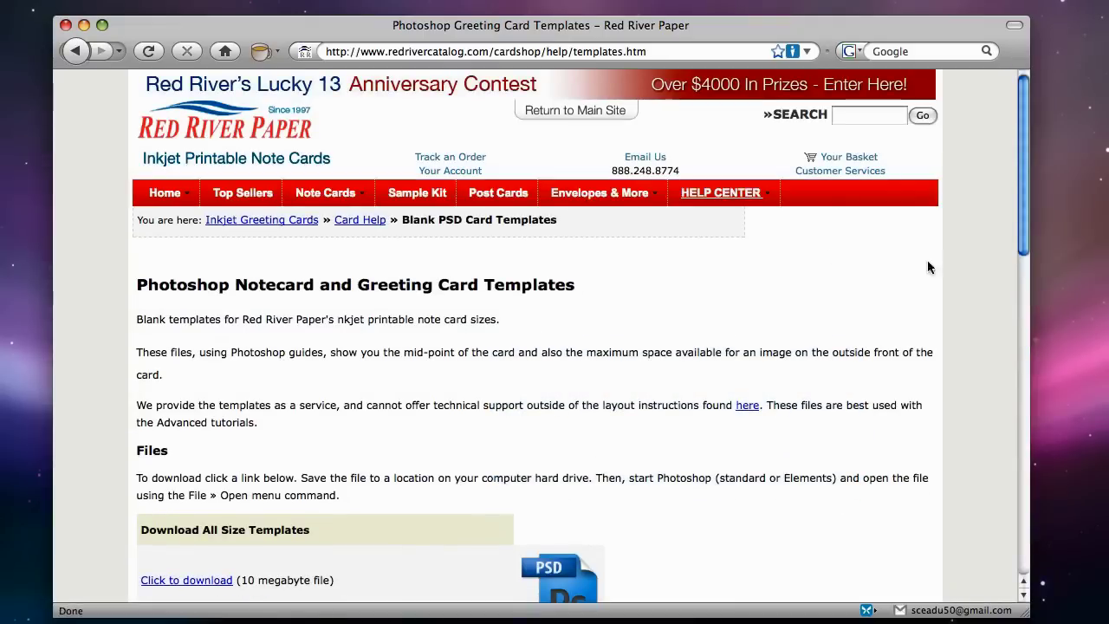
left_click_drag(1024, 154, 1027, 245)
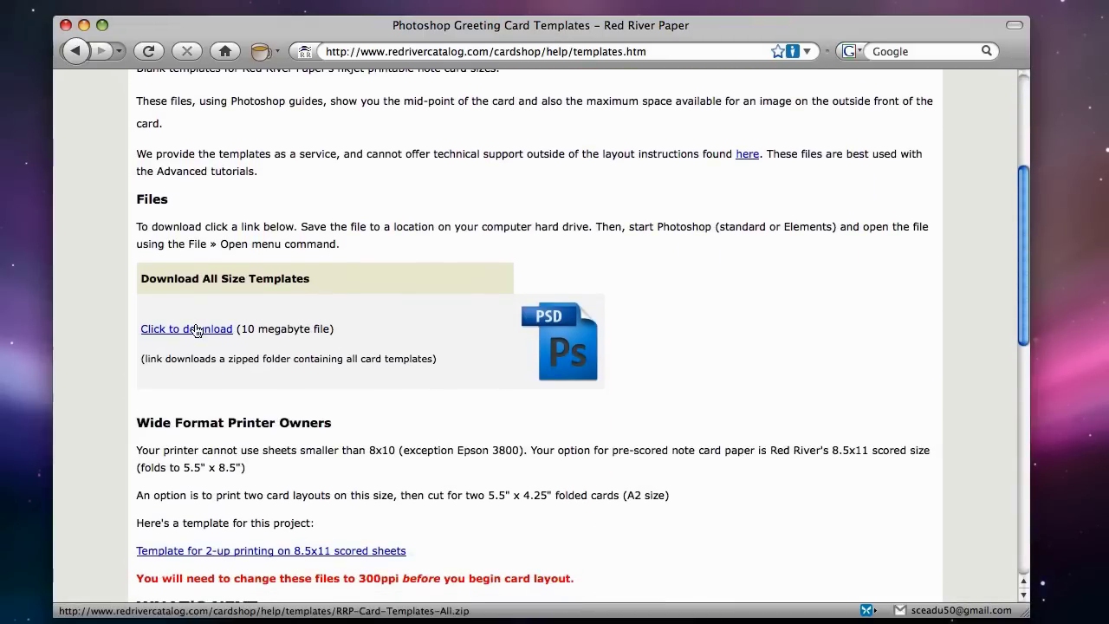
Save the linked RRP-Card-Templates-All.zip to the Desktop, then close the Downloads list
right_click(195, 330)
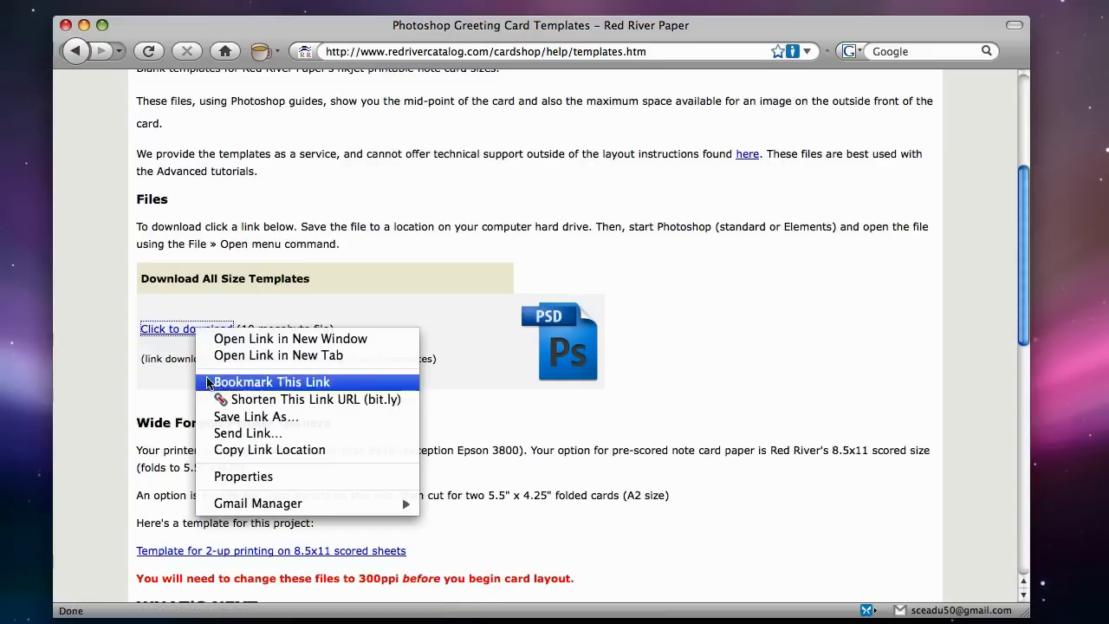
left_click(230, 416)
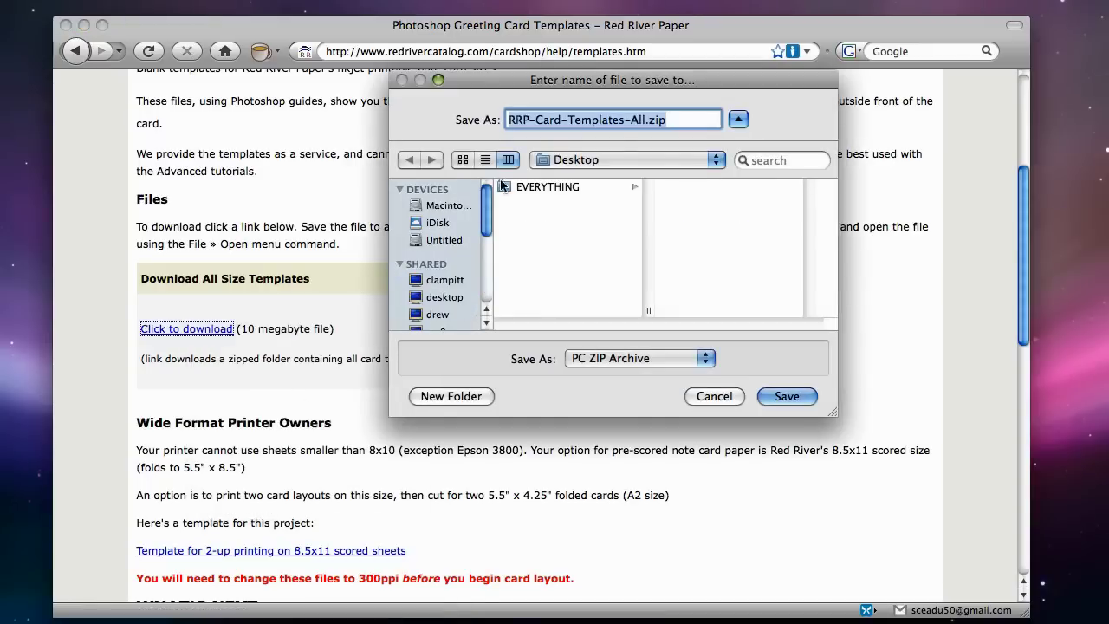
left_click(767, 396)
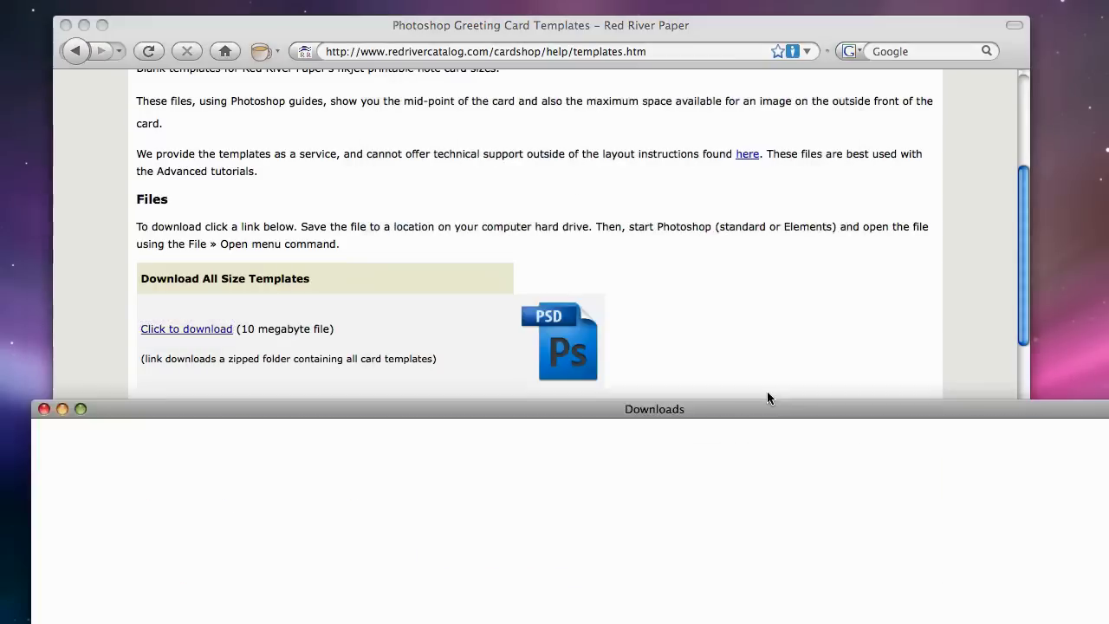
left_click(44, 409)
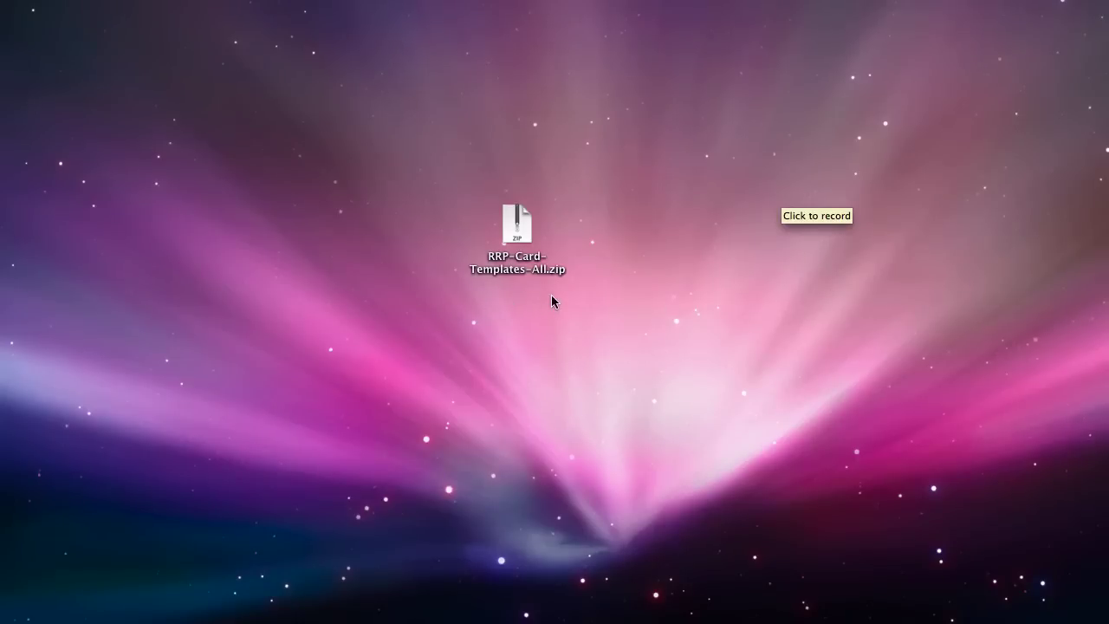
Unzip the archive on the desktop, move the new folder aside, and open RRP Card Templates All
double_click(510, 228)
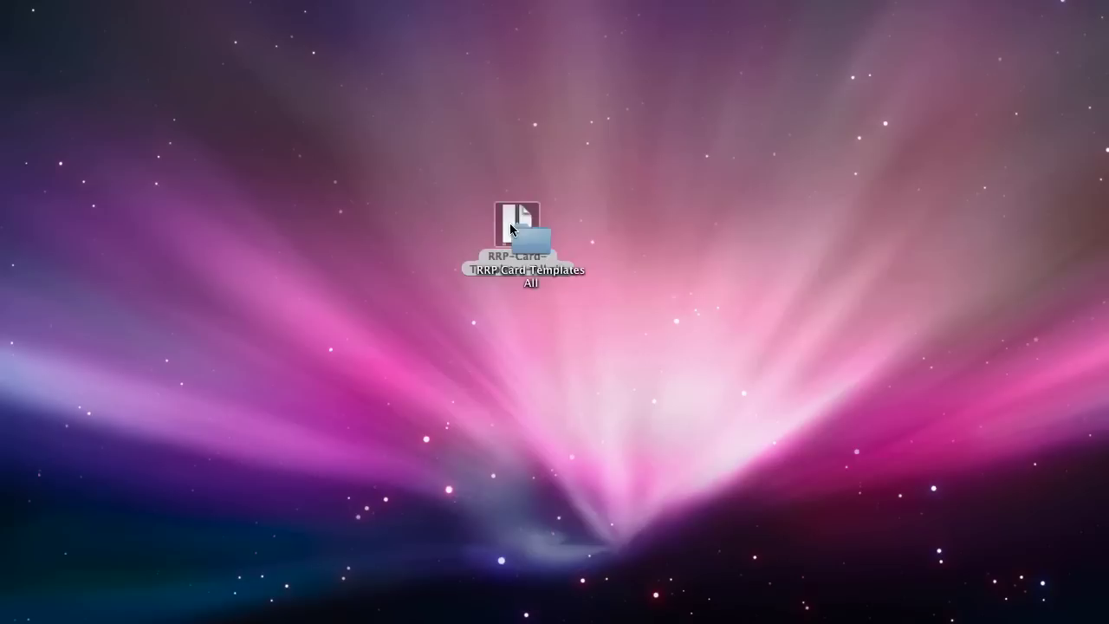
mouse_move(535, 251)
left_mouse_down()
mouse_move(441, 252)
mouse_move(422, 238)
left_mouse_up()
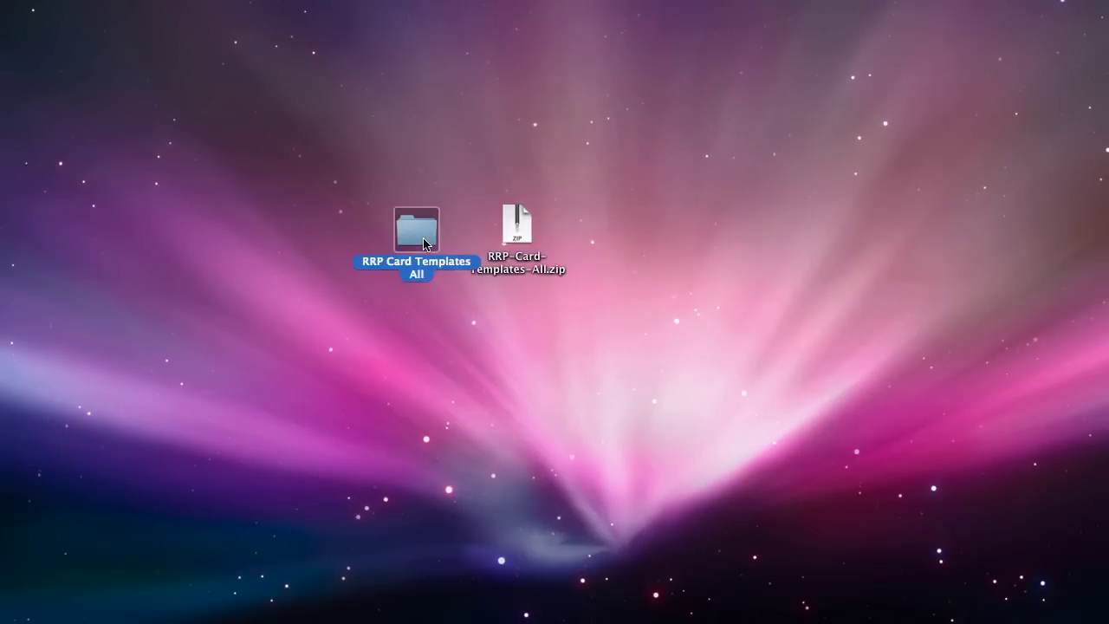
double_click(424, 243)
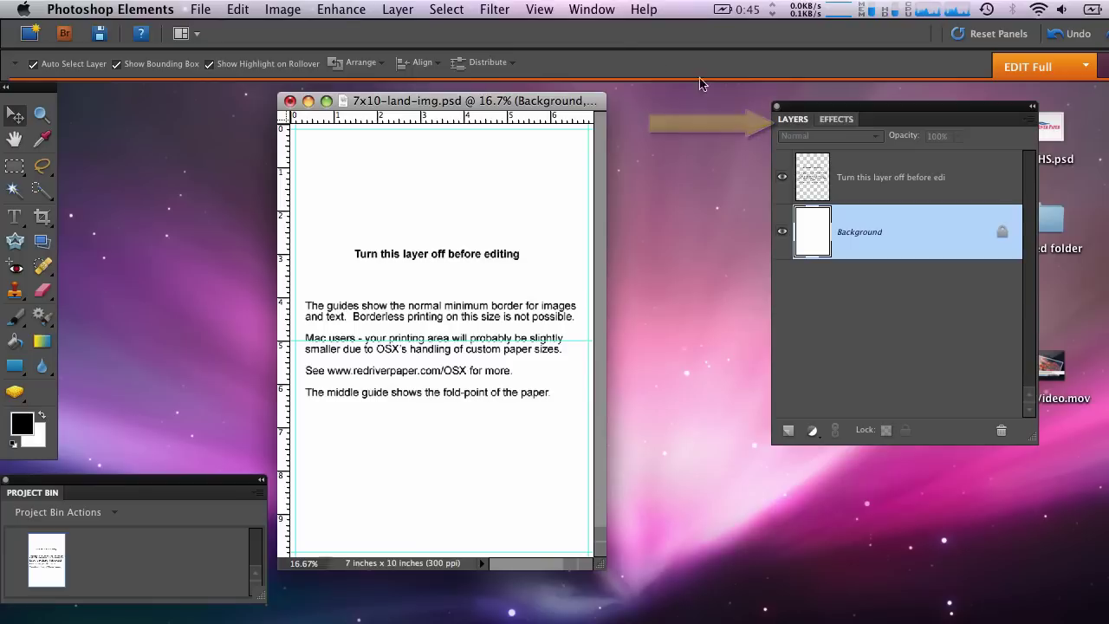
Show the Layers panel from the Window menu and hide the top instruction text layer
left_click(588, 9)
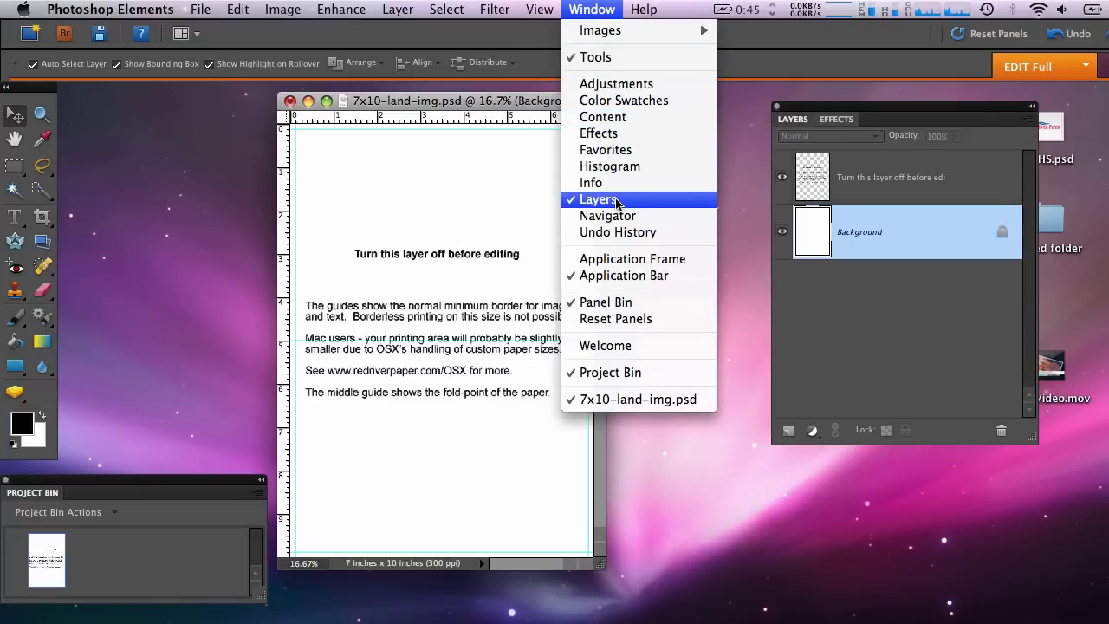
left_click(560, 107)
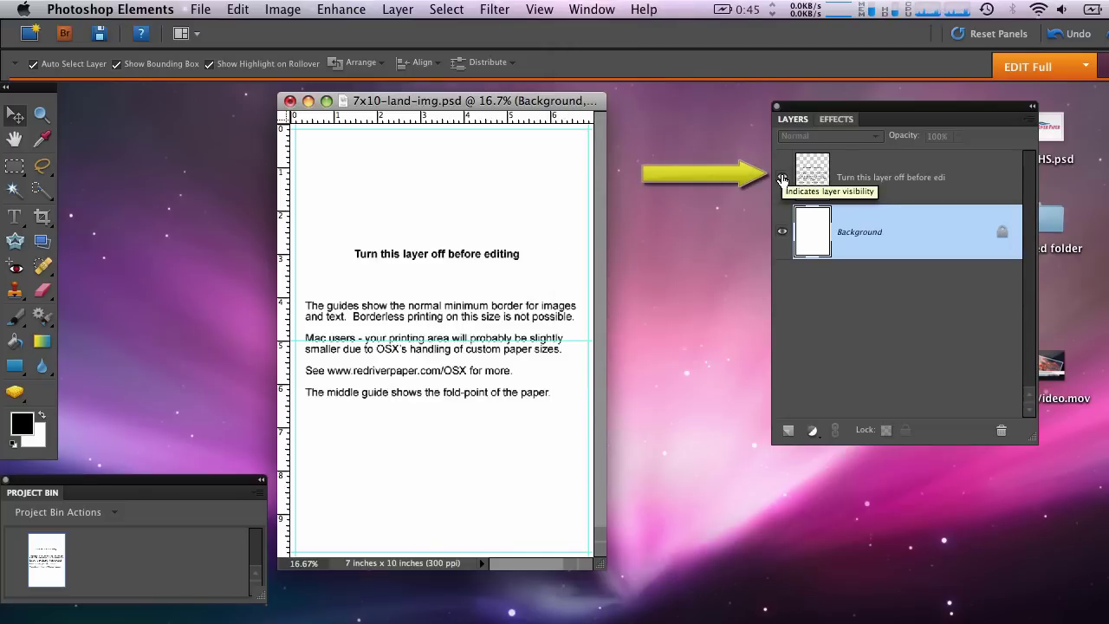
left_click(783, 179)
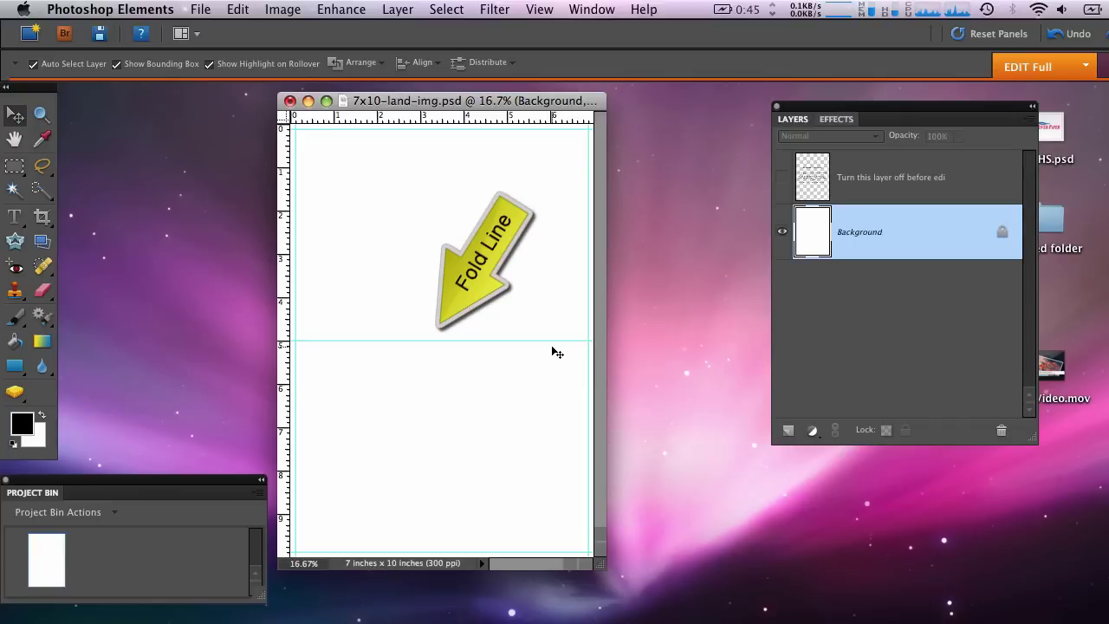
left_click(541, 10)
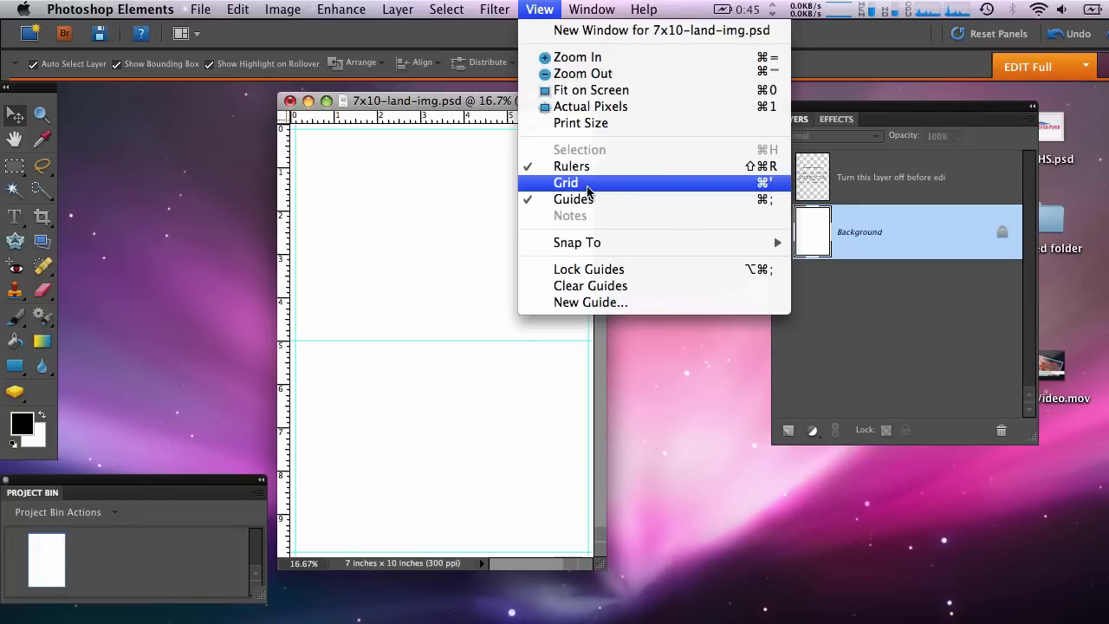
left_click(588, 183)
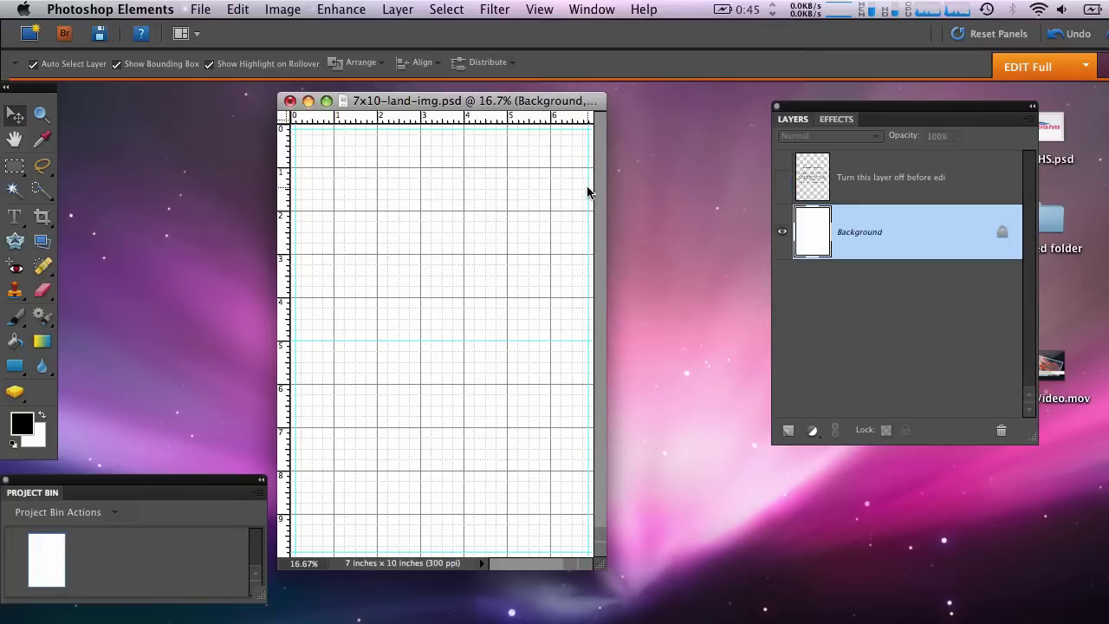
left_click(538, 10)
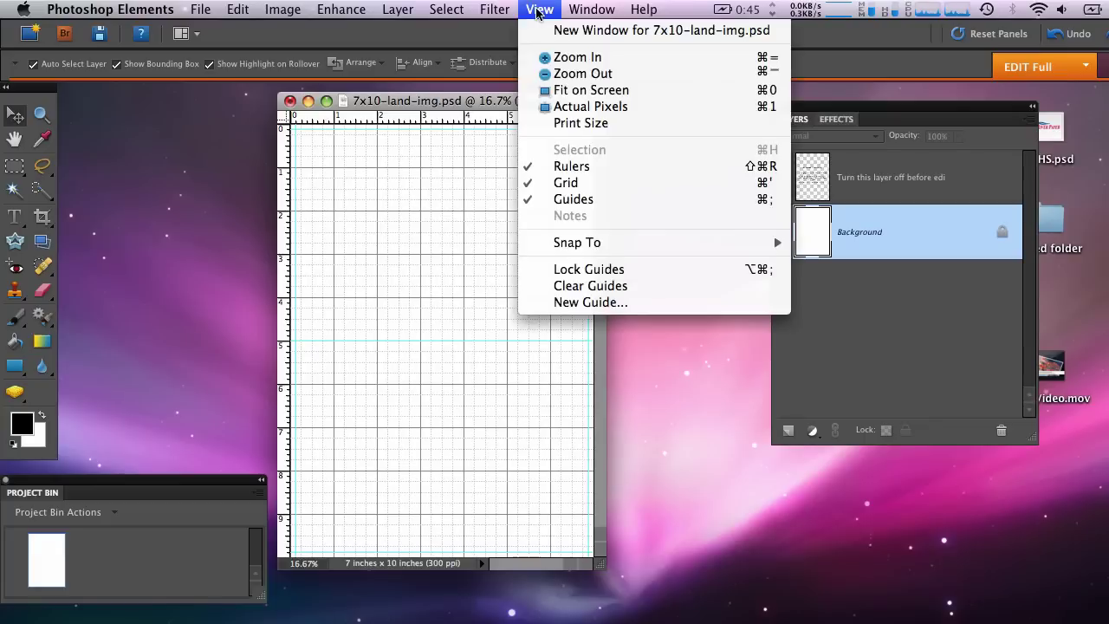
left_click(593, 185)
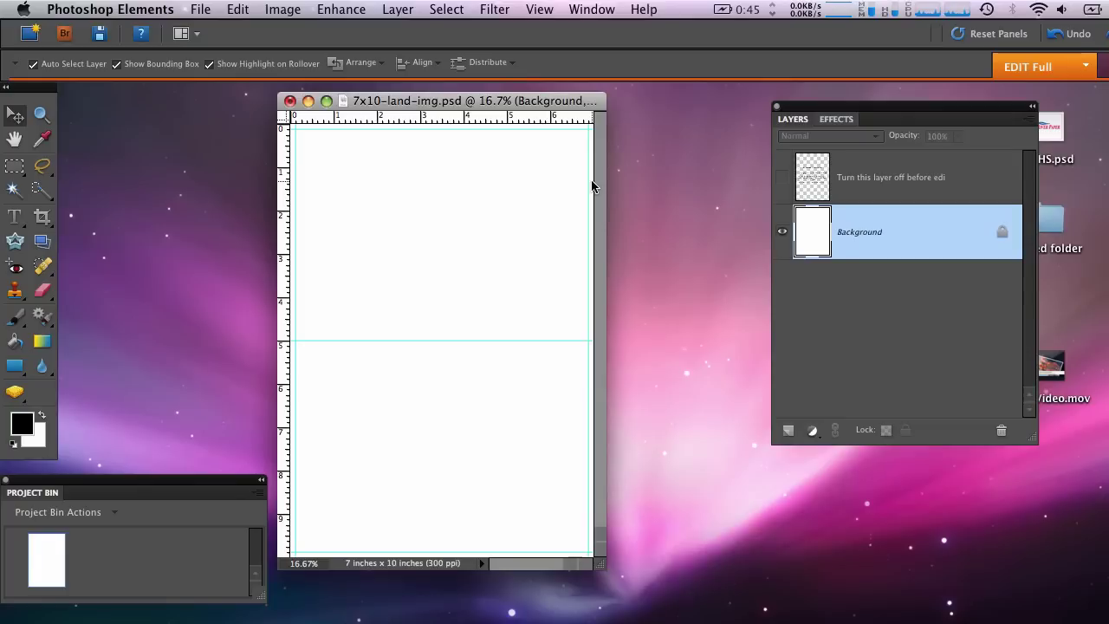
Open Cactus Flower.JPG from the Cards folder with File > Open
left_click(201, 10)
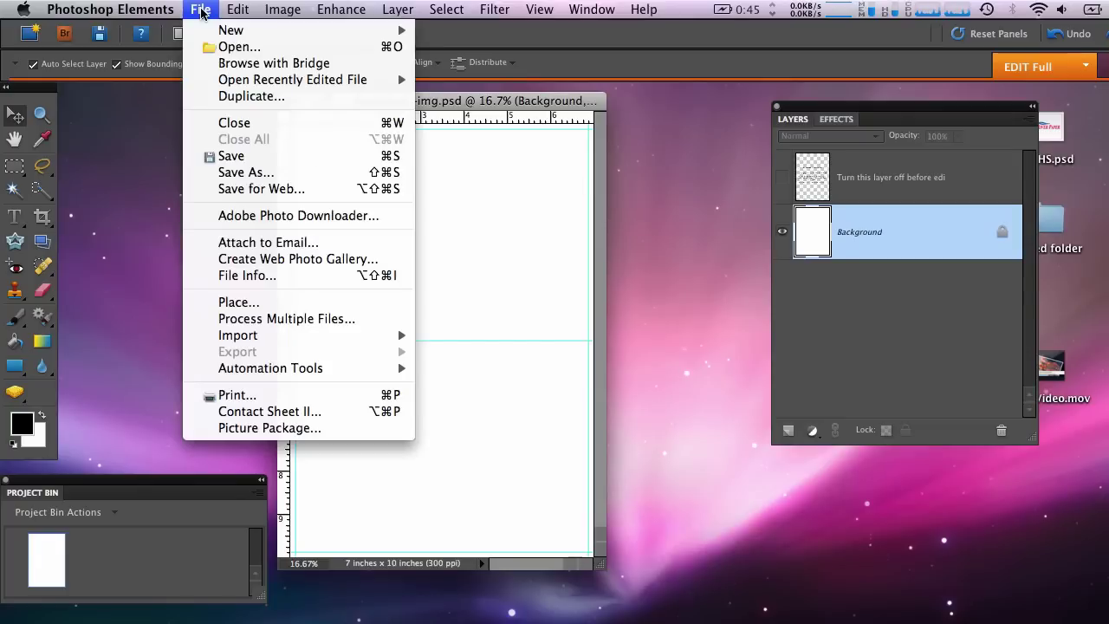
left_click(227, 49)
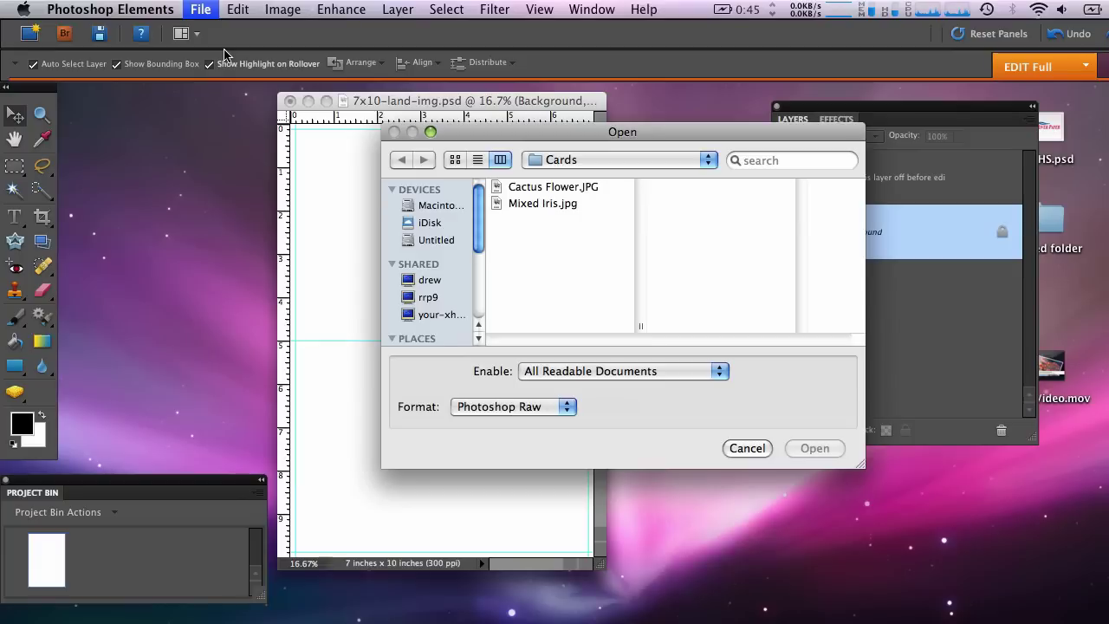
left_click(523, 203)
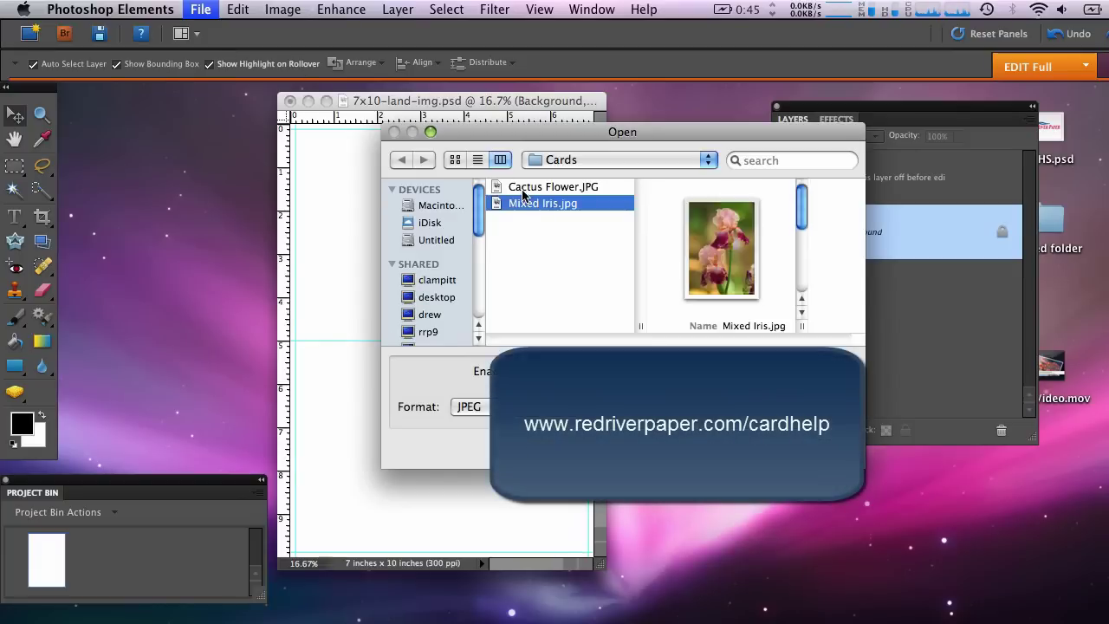
left_click(523, 188)
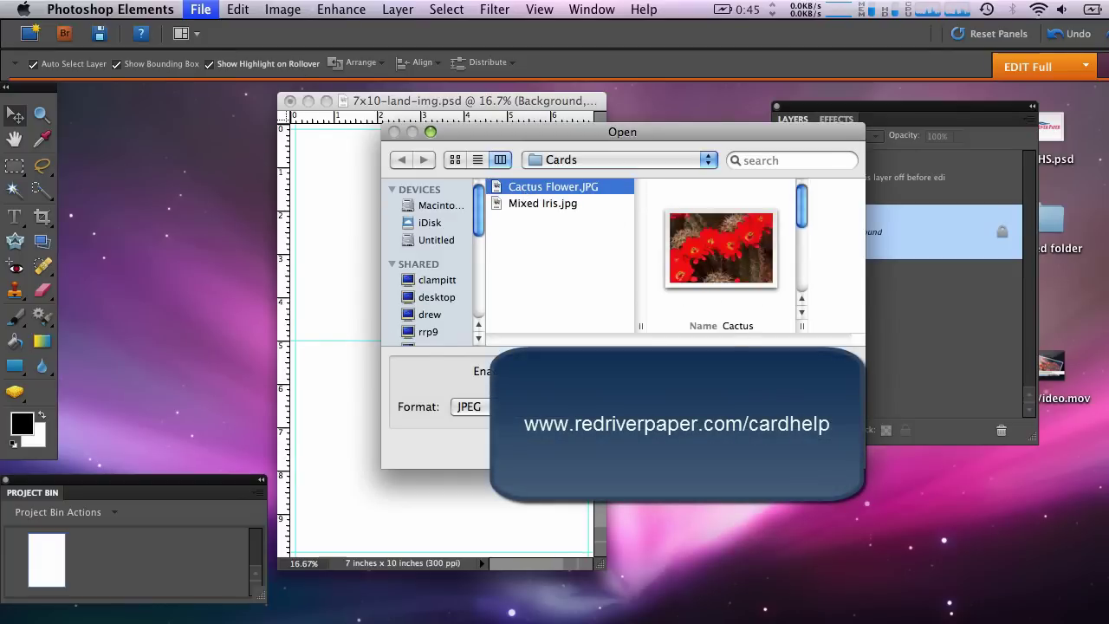
key("Return")
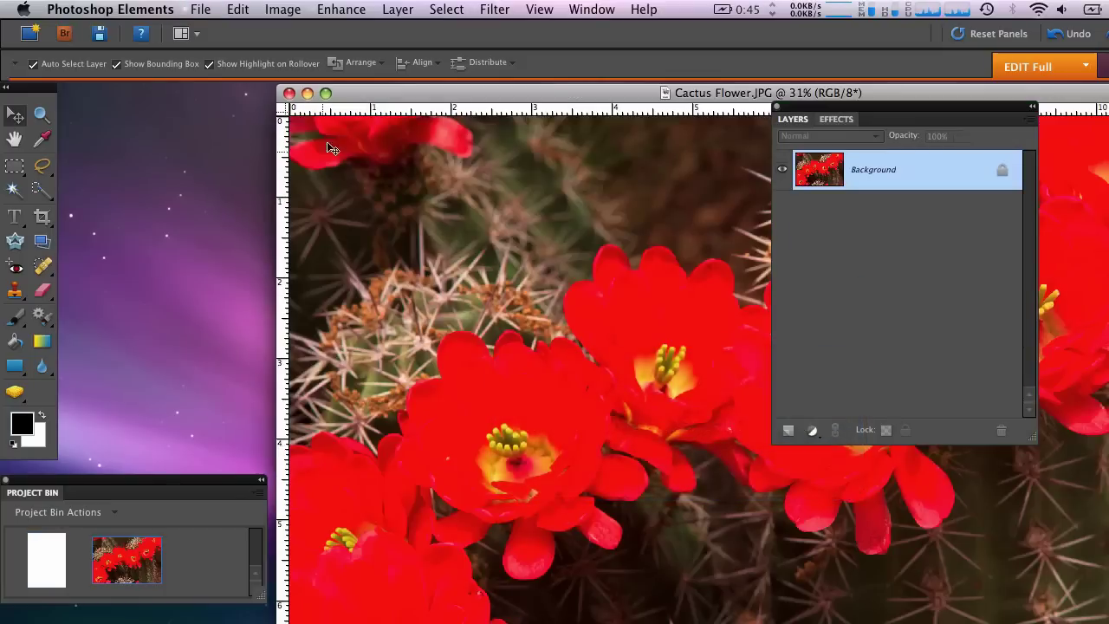
Zoom out and crop the cactus photo to a 6 x 4 inch, 300 ppi landscape
key("ctrl+minus")
left_click_drag(481, 104, 274, 104)
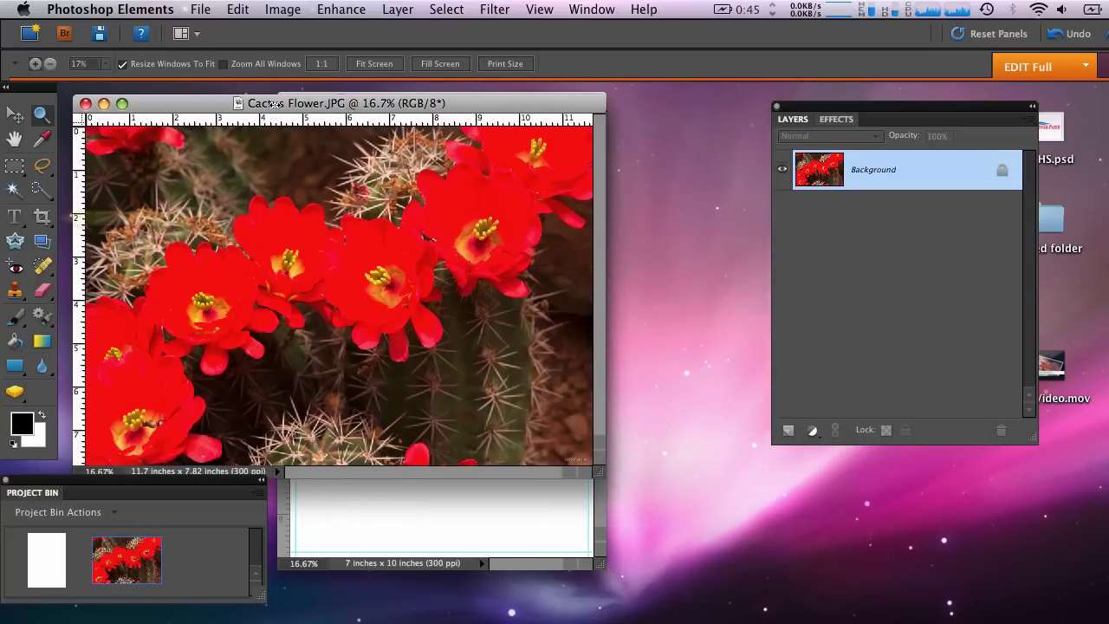
left_click(38, 223)
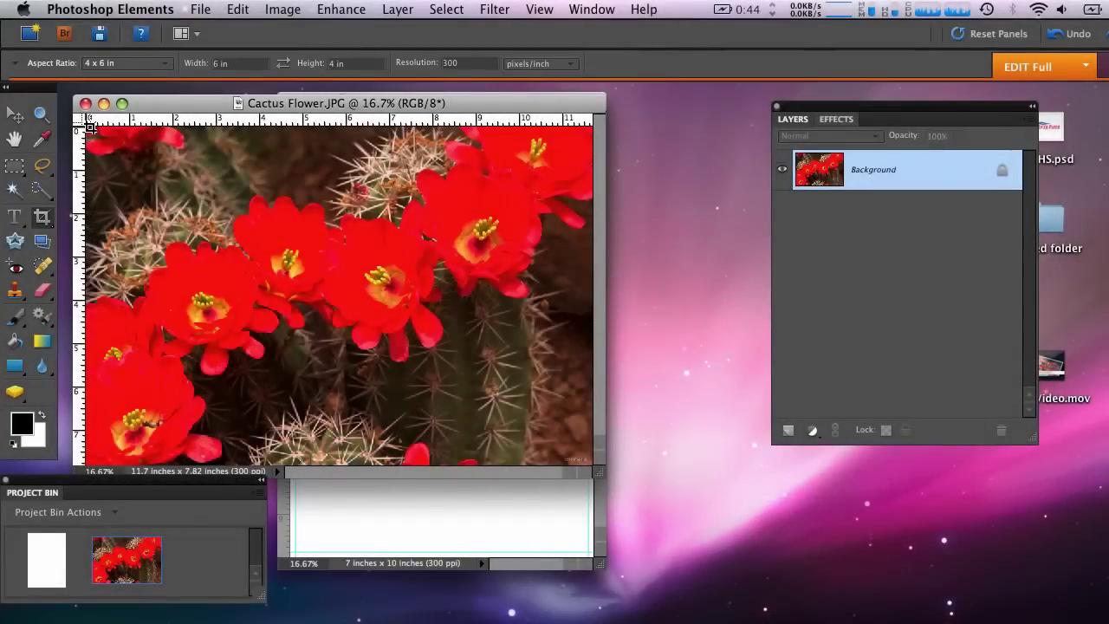
left_click_drag(93, 130, 426, 342)
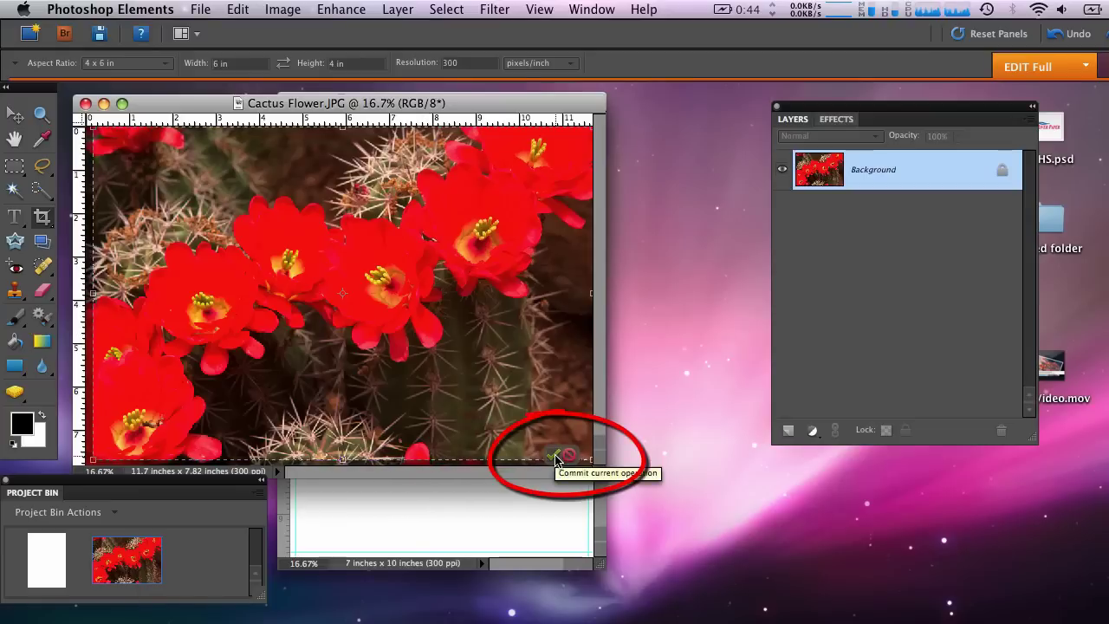
left_click(555, 457)
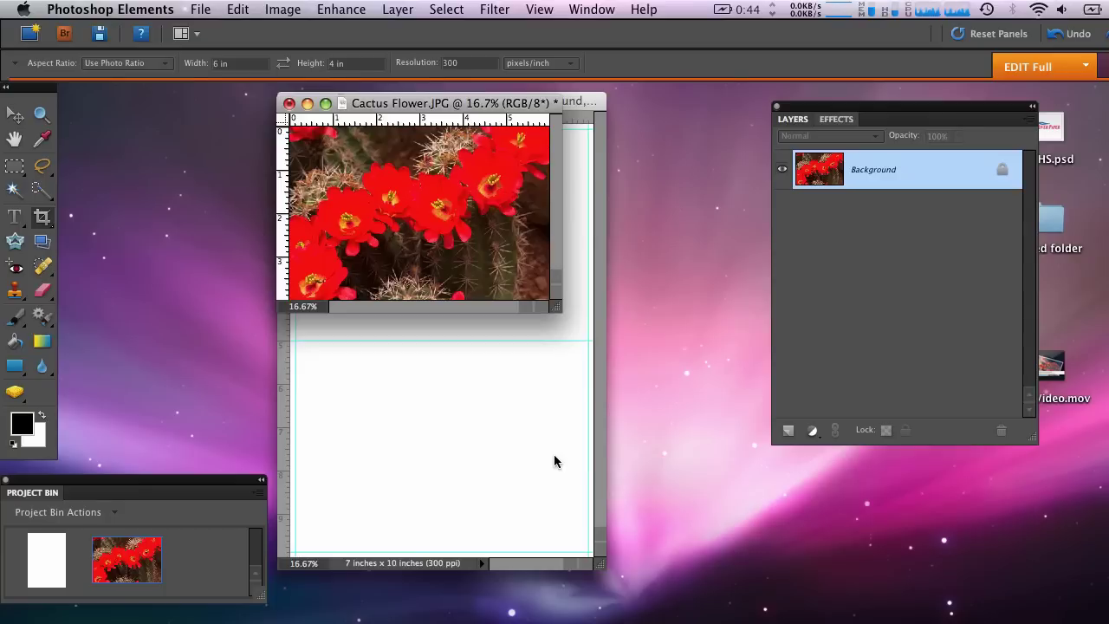
Drag the cropped cactus photo onto the 7x10 card and position it below the fold
left_click(17, 117)
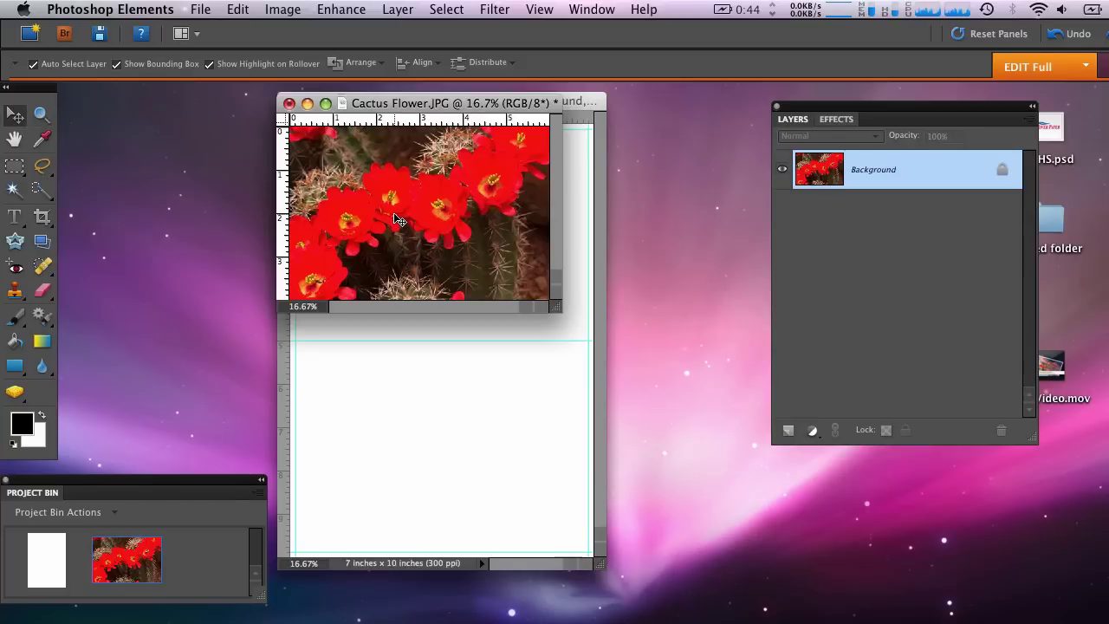
left_click_drag(399, 220, 448, 366)
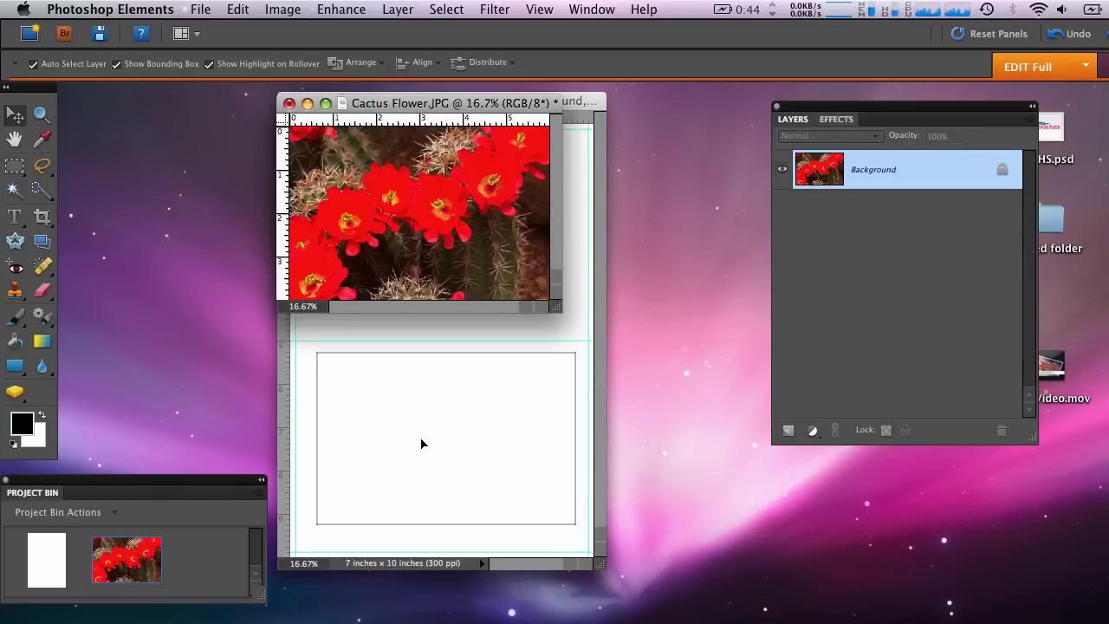
left_click_drag(424, 428, 418, 447)
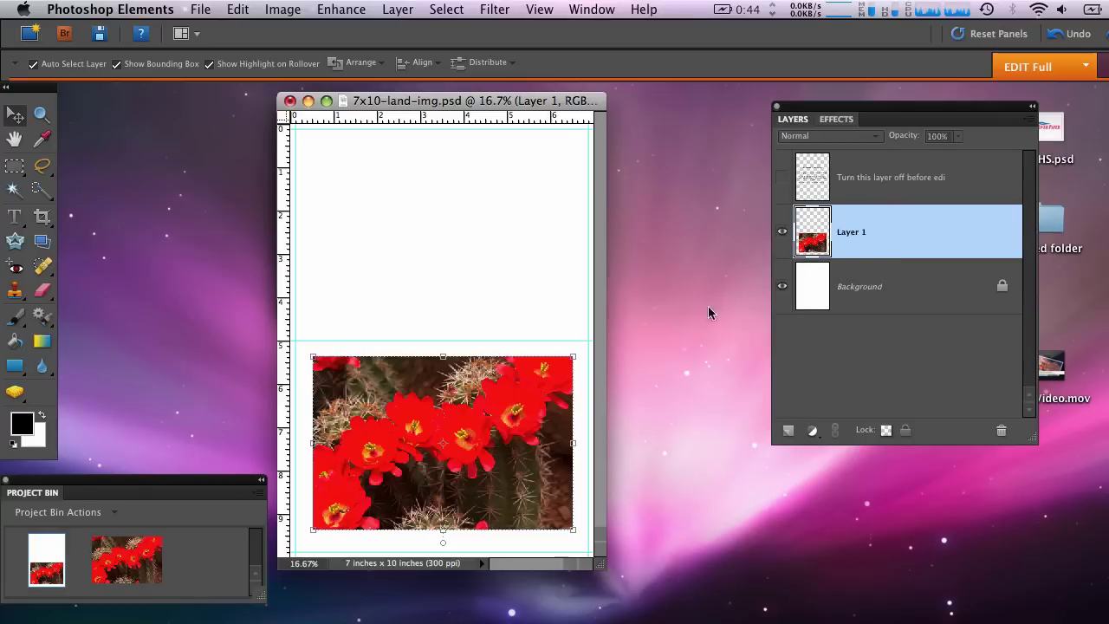
left_click_drag(494, 389, 487, 394)
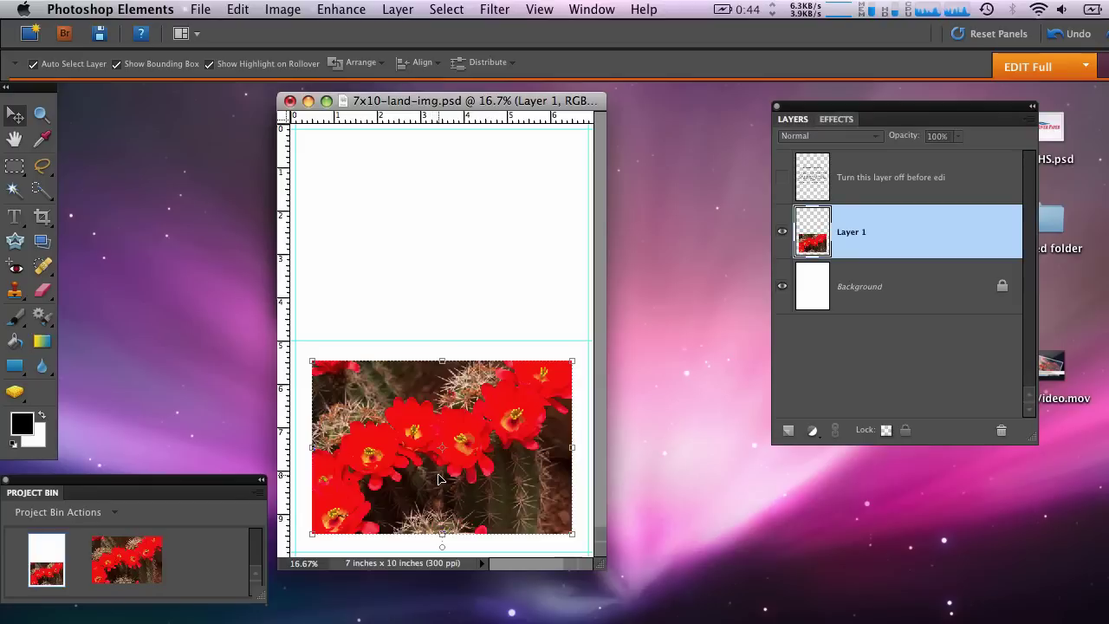
Type 'The Back of the Card' in the upper half and centre it above the photo
left_click(17, 219)
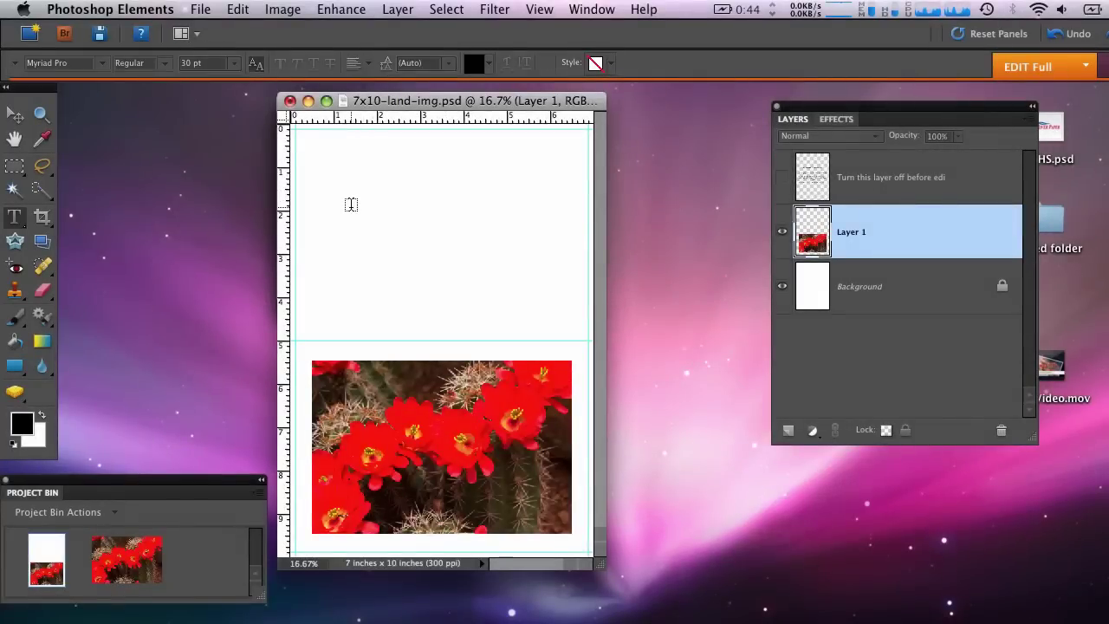
left_click(351, 205)
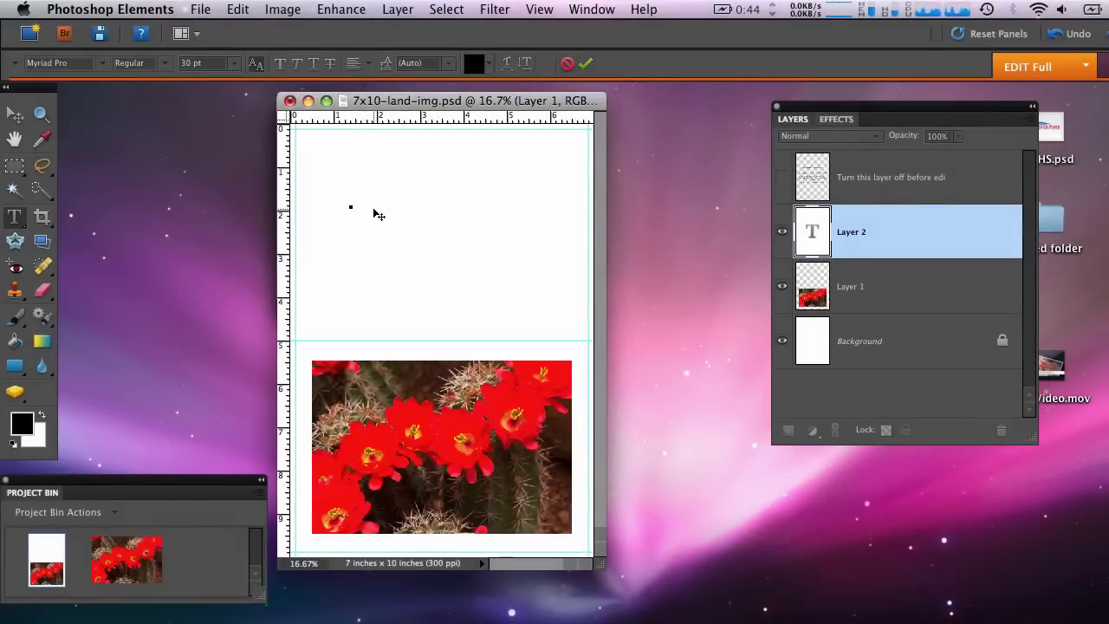
type("The Back o")
type("f t")
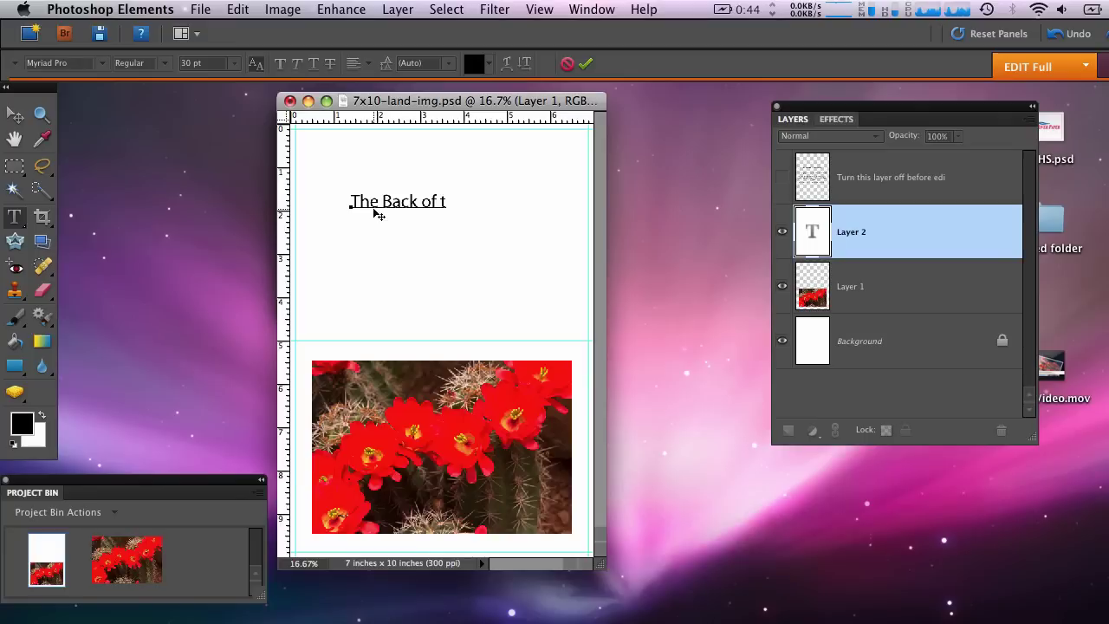
type("he Card")
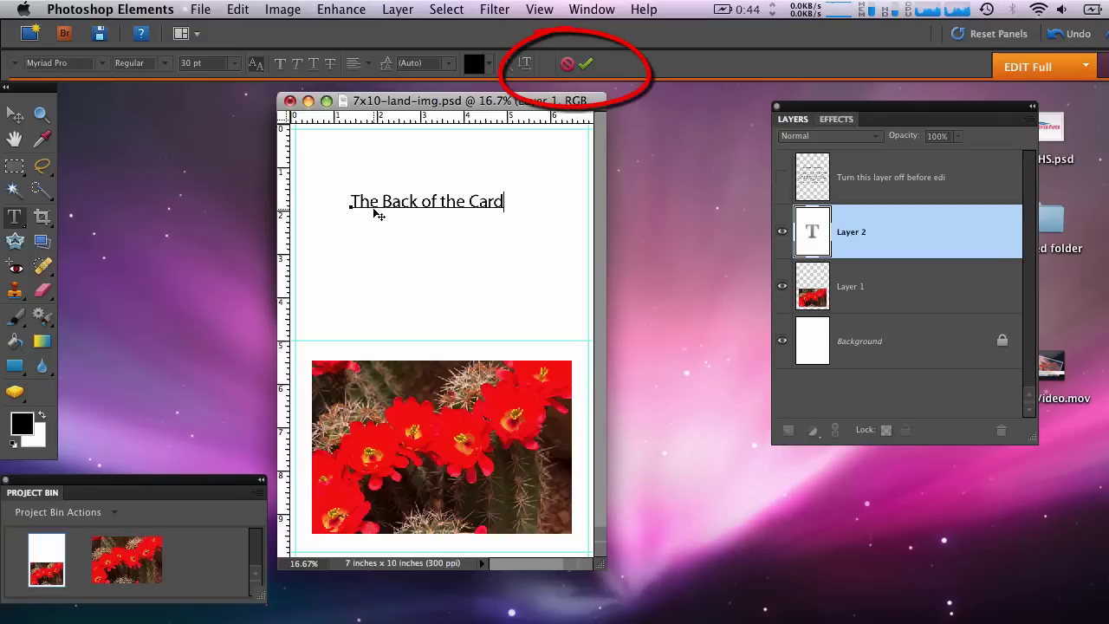
left_click(586, 63)
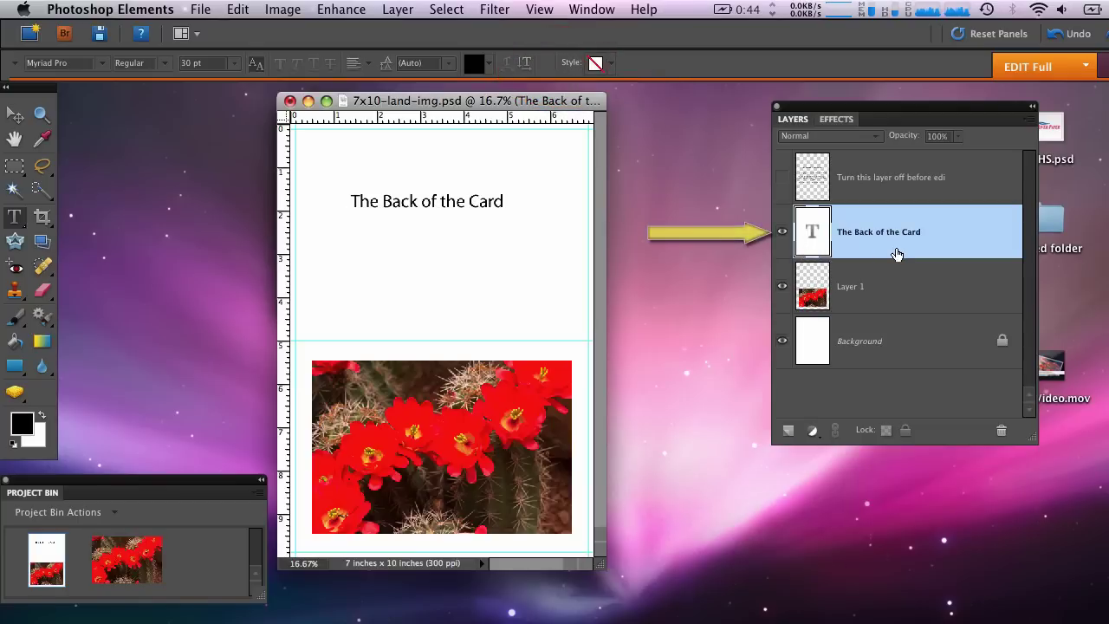
left_click(17, 114)
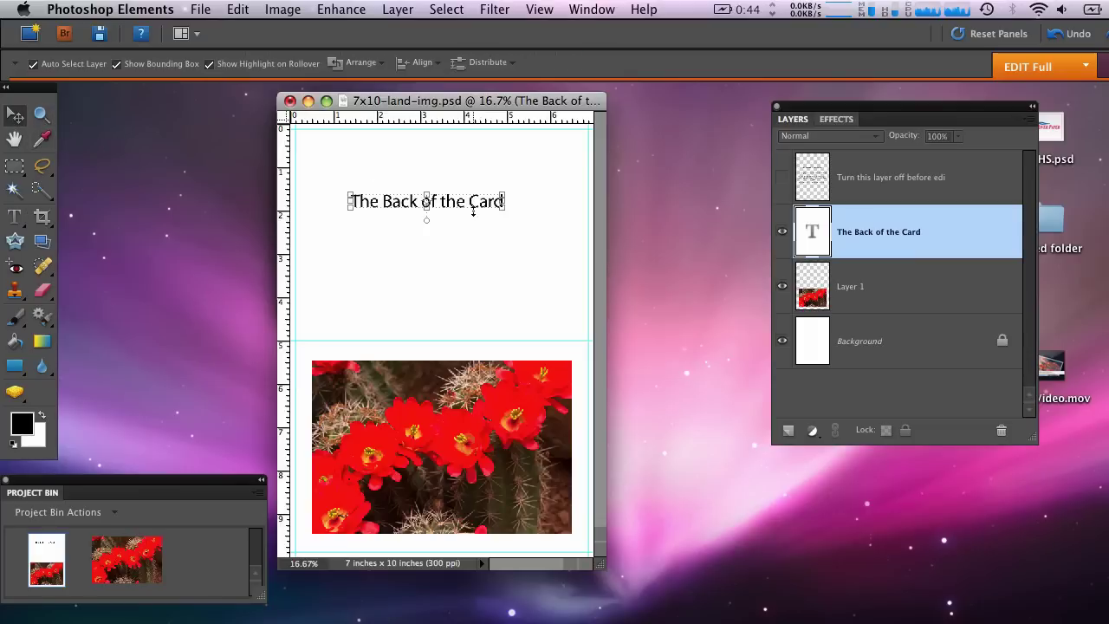
mouse_move(472, 206)
left_mouse_down()
mouse_move(476, 234)
mouse_move(488, 234)
left_mouse_up()
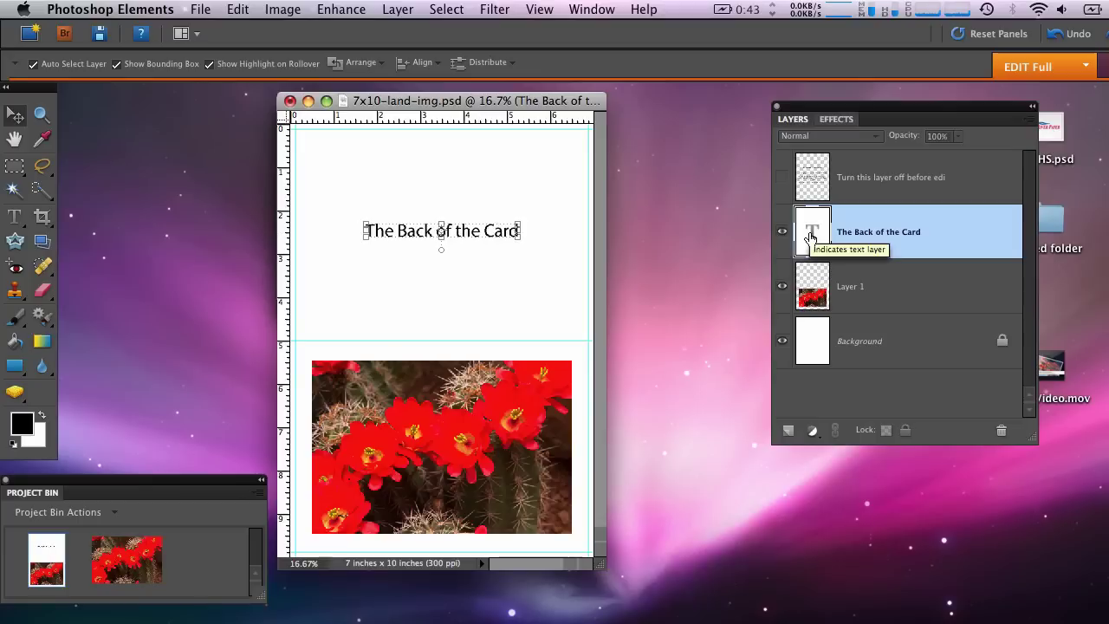
left_click(283, 9)
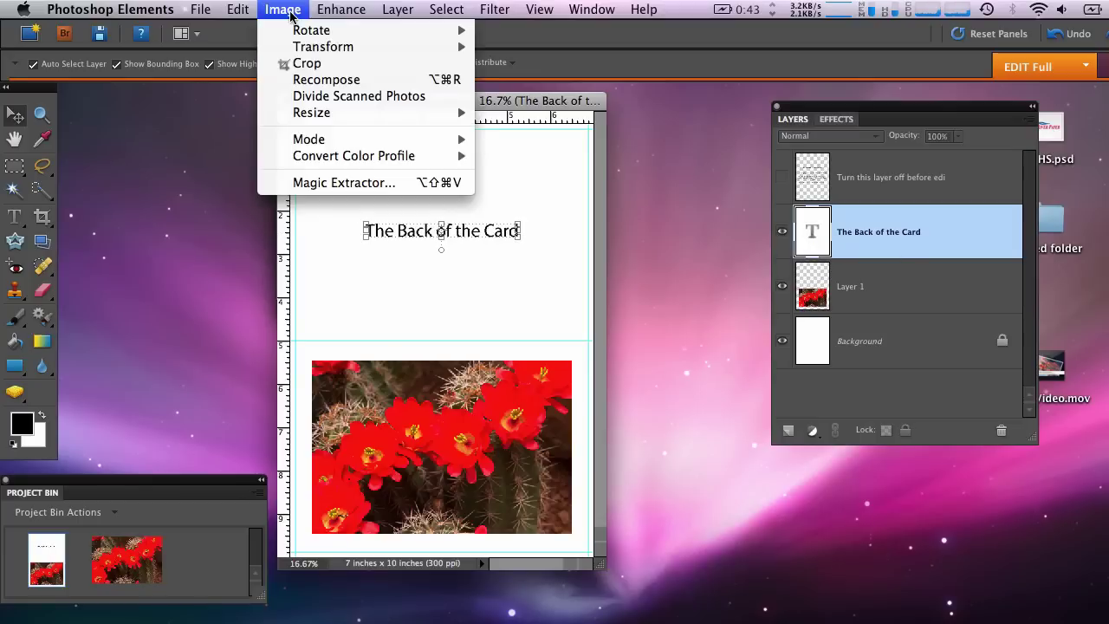
mouse_move(311, 30)
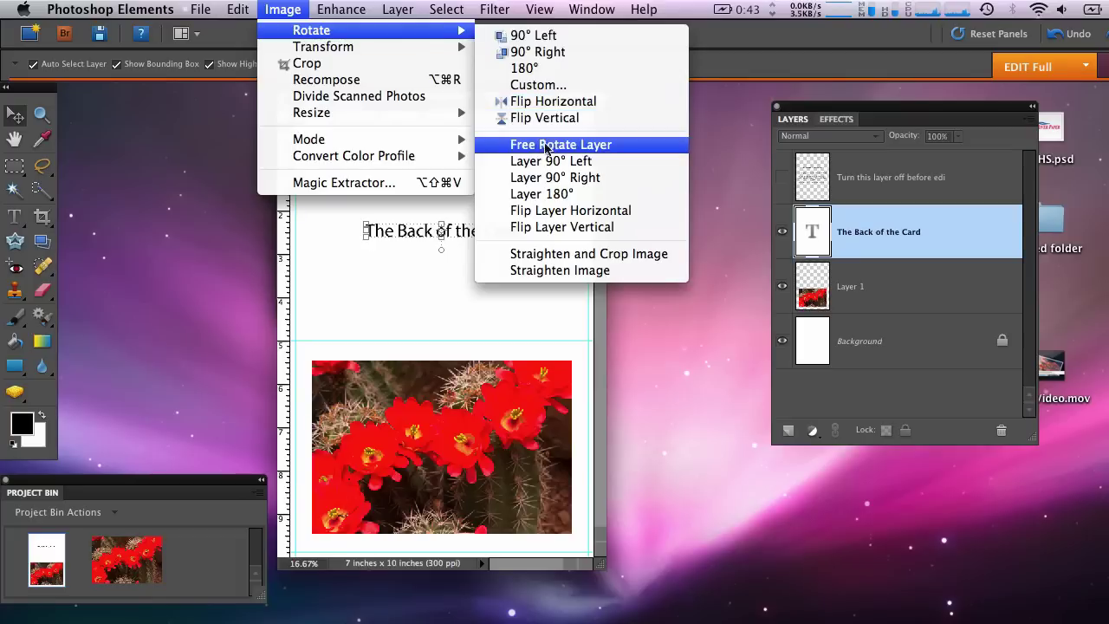
Rotate the text layer 180° so it reads upside down
left_click(555, 194)
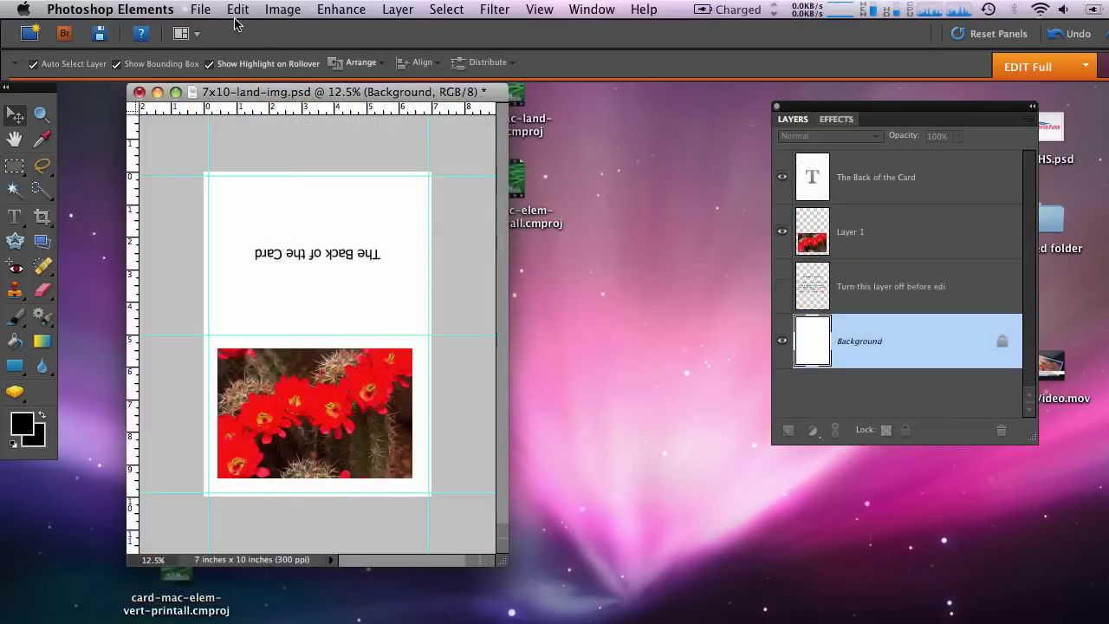
left_click(208, 12)
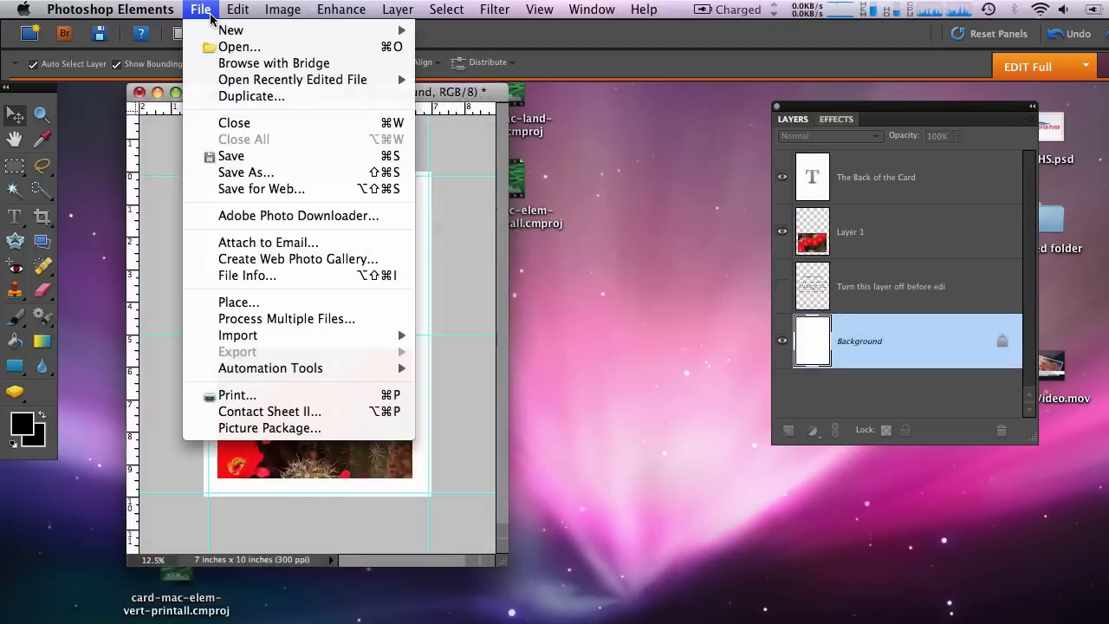
Select the Canon iP4700 series printer in the card's Print dialog and open Page Setup
left_click(239, 394)
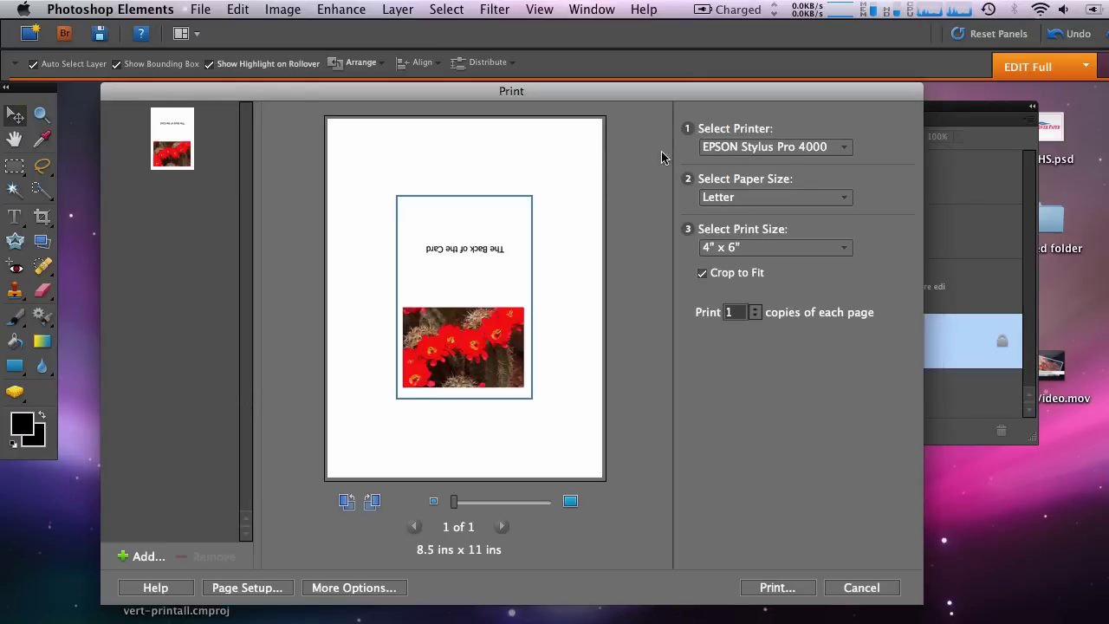
left_click(741, 148)
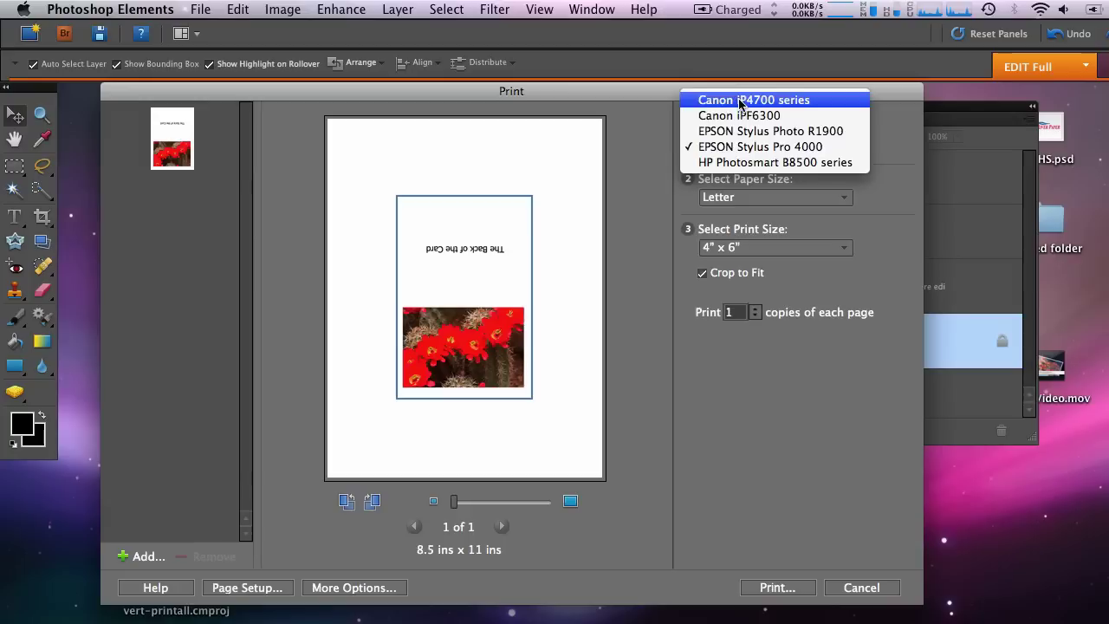
left_click(741, 101)
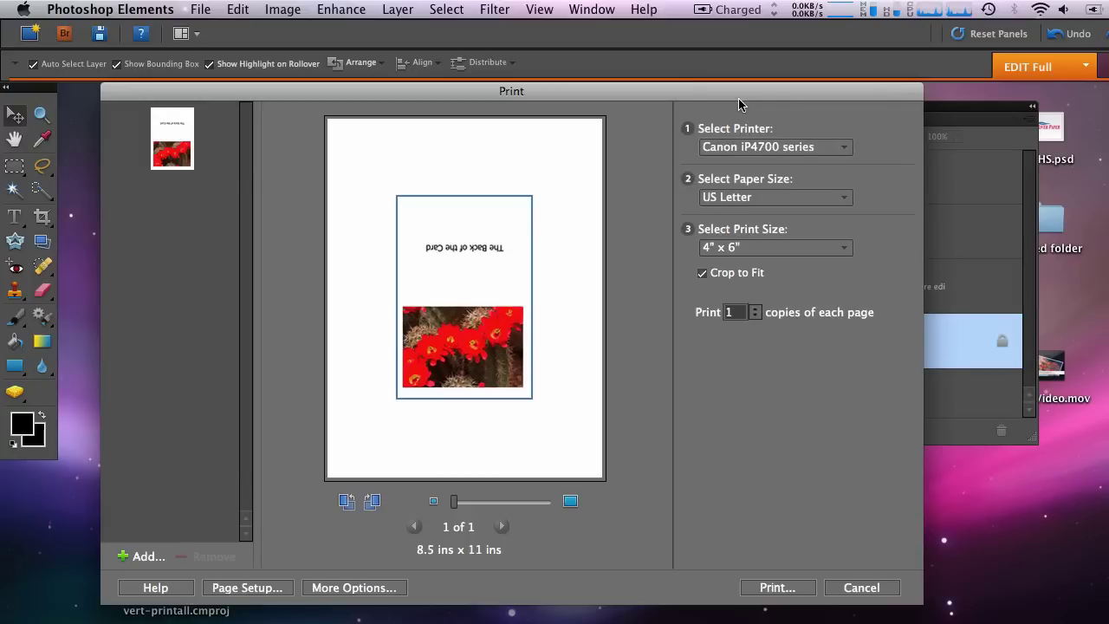
left_click(256, 593)
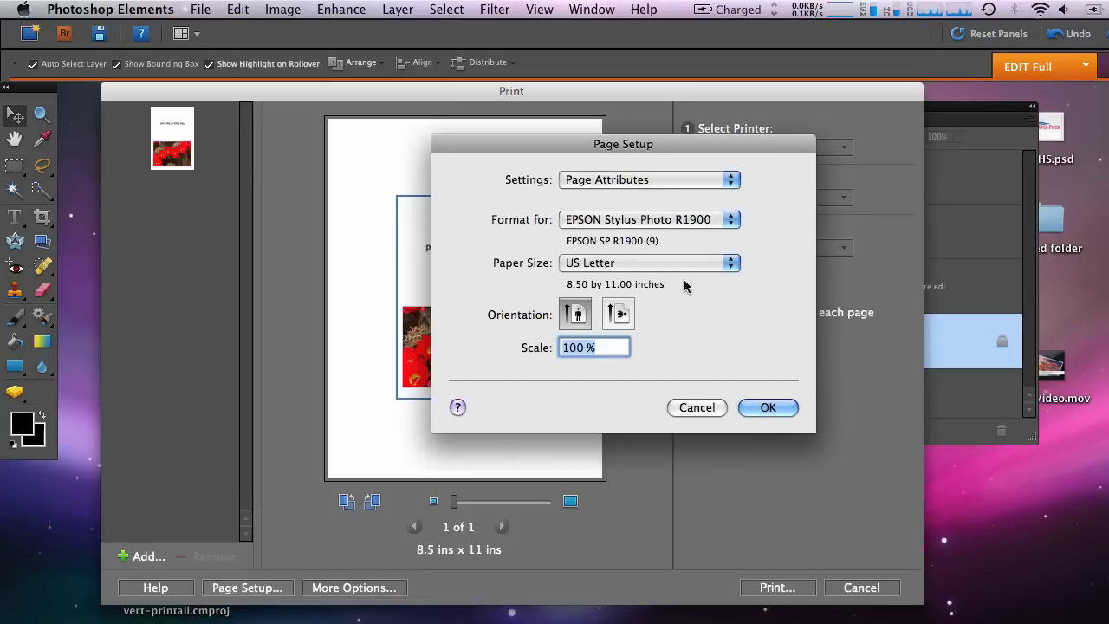
Format the page for the Canon iP4700 series and open Manage Custom Sizes from the paper sizes
left_click(723, 224)
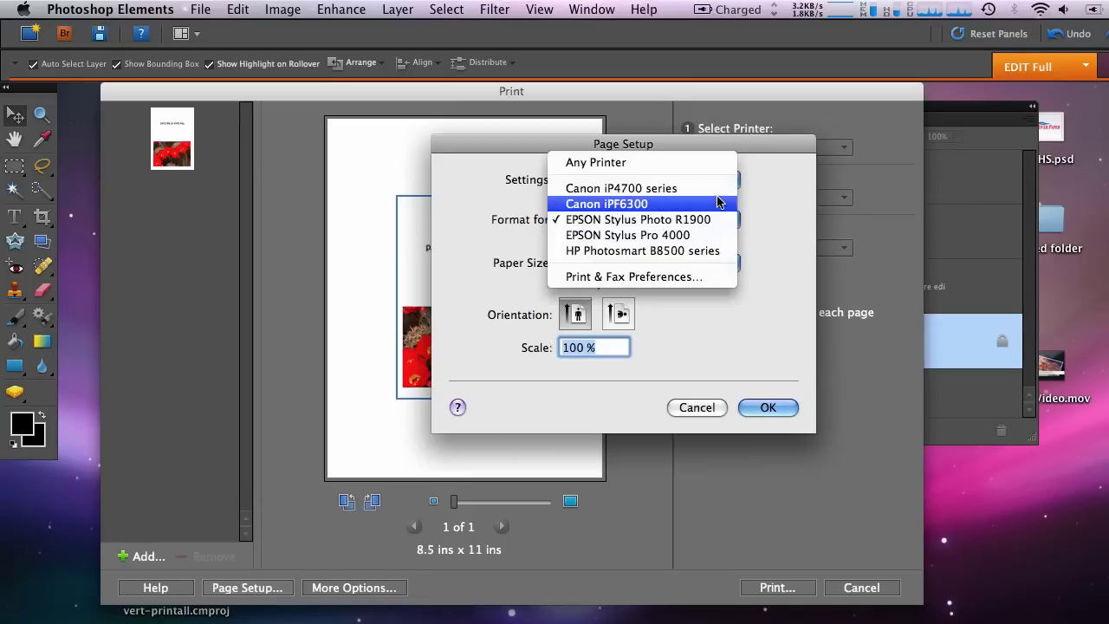
left_click(718, 190)
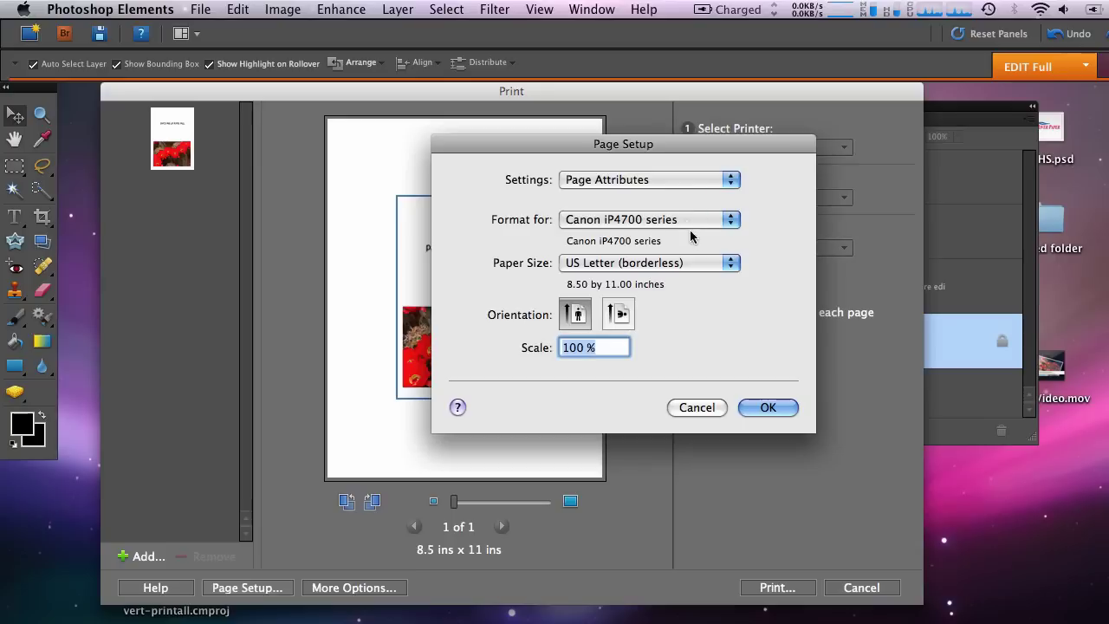
left_click(728, 263)
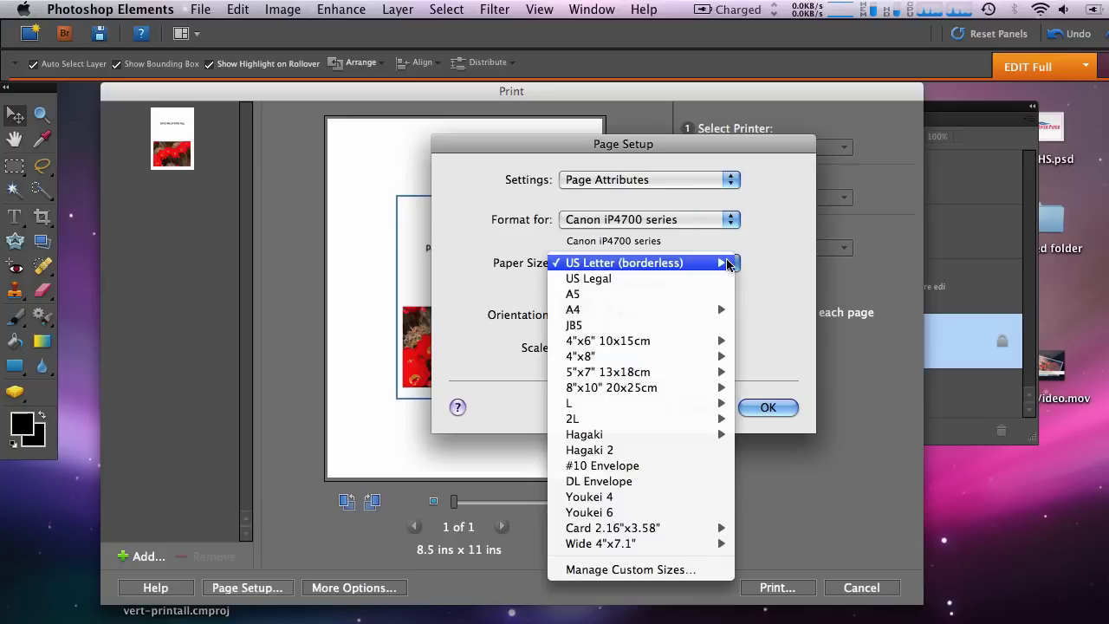
left_click(687, 571)
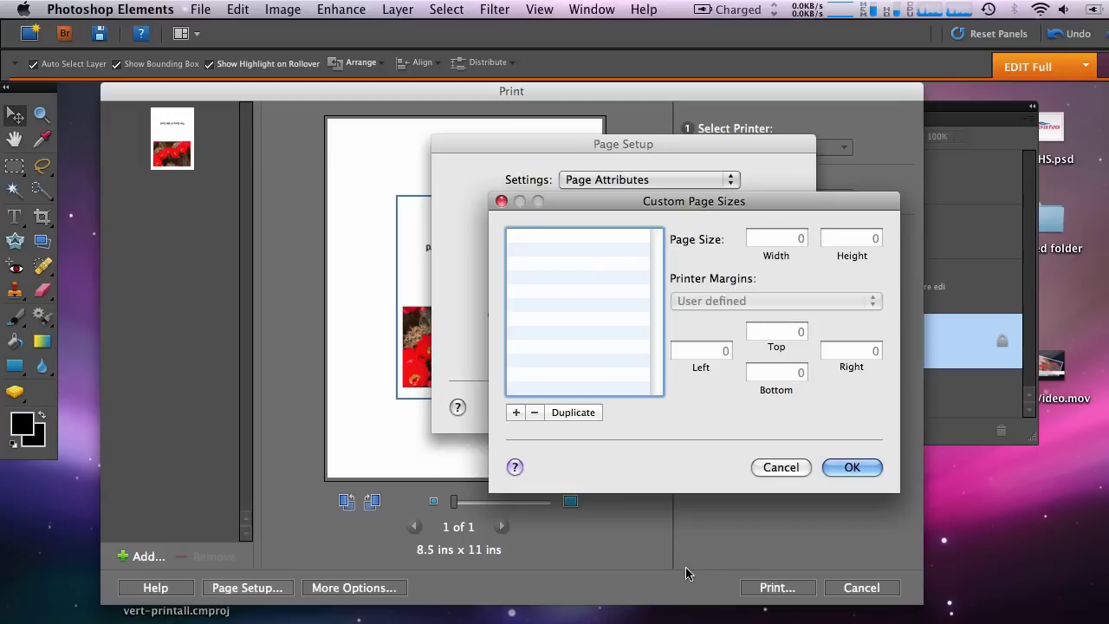
Add a new custom paper size 7 inches wide by 10 inches high
left_click(516, 413)
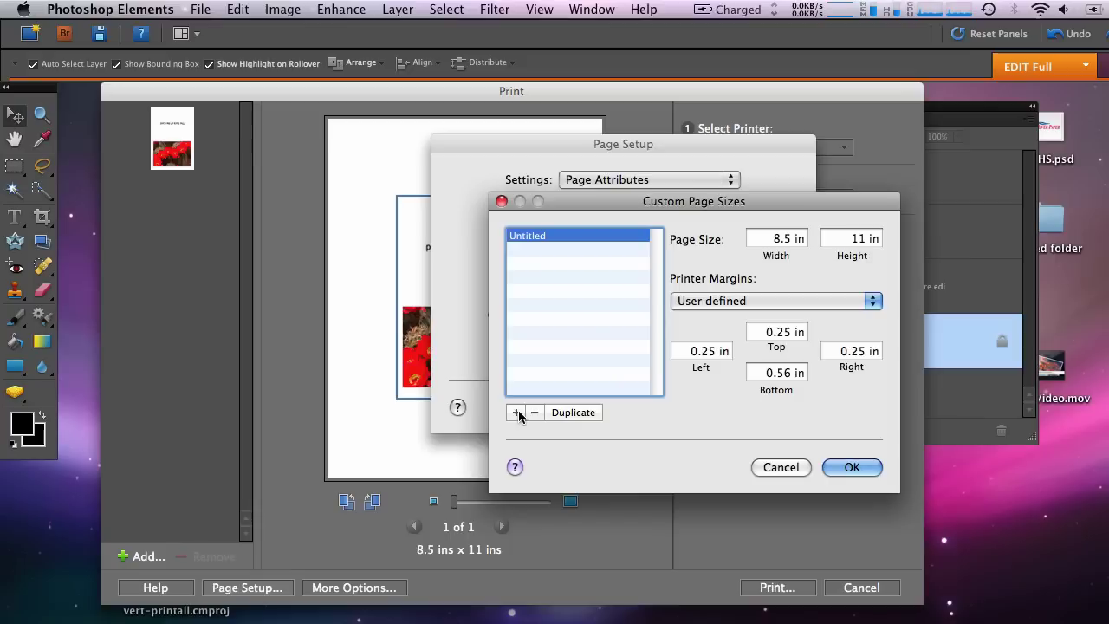
left_click_drag(756, 243, 809, 238)
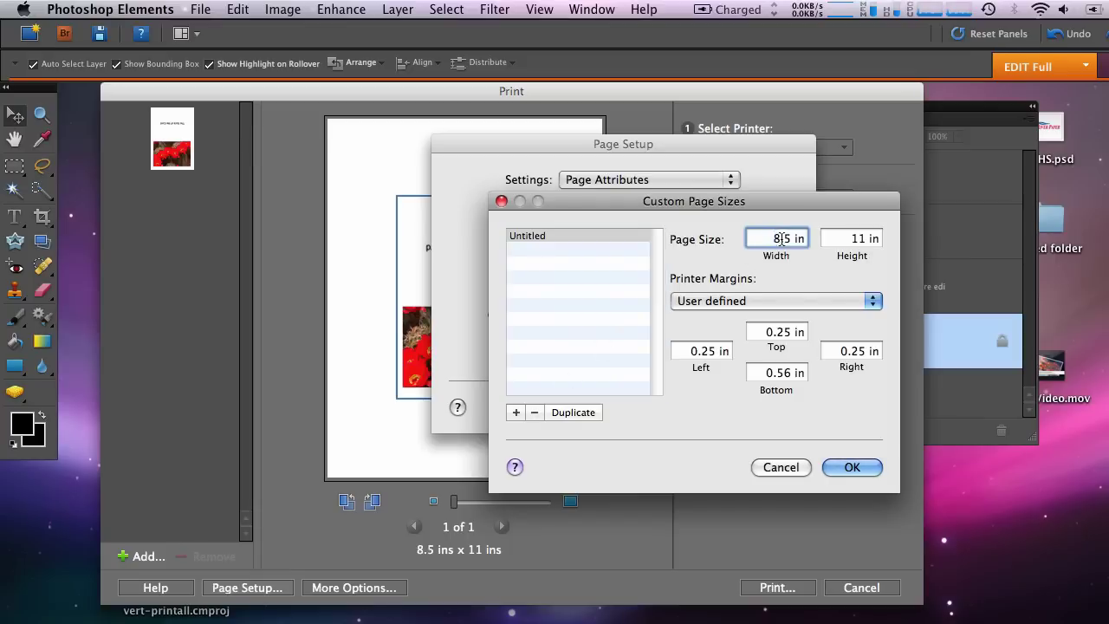
type("7")
key("Tab")
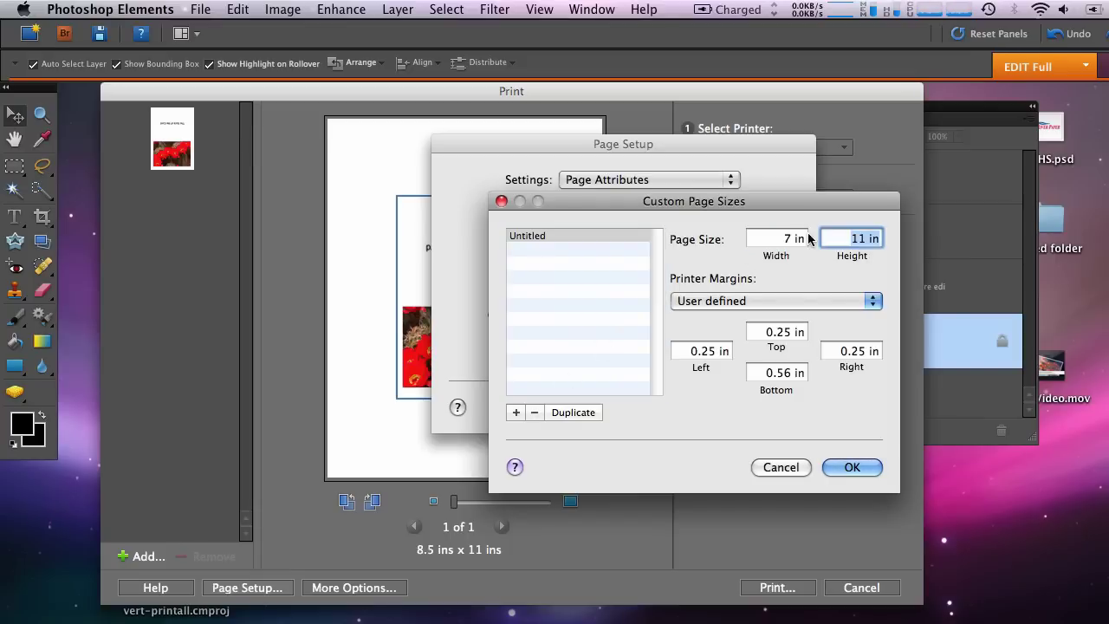
type("10")
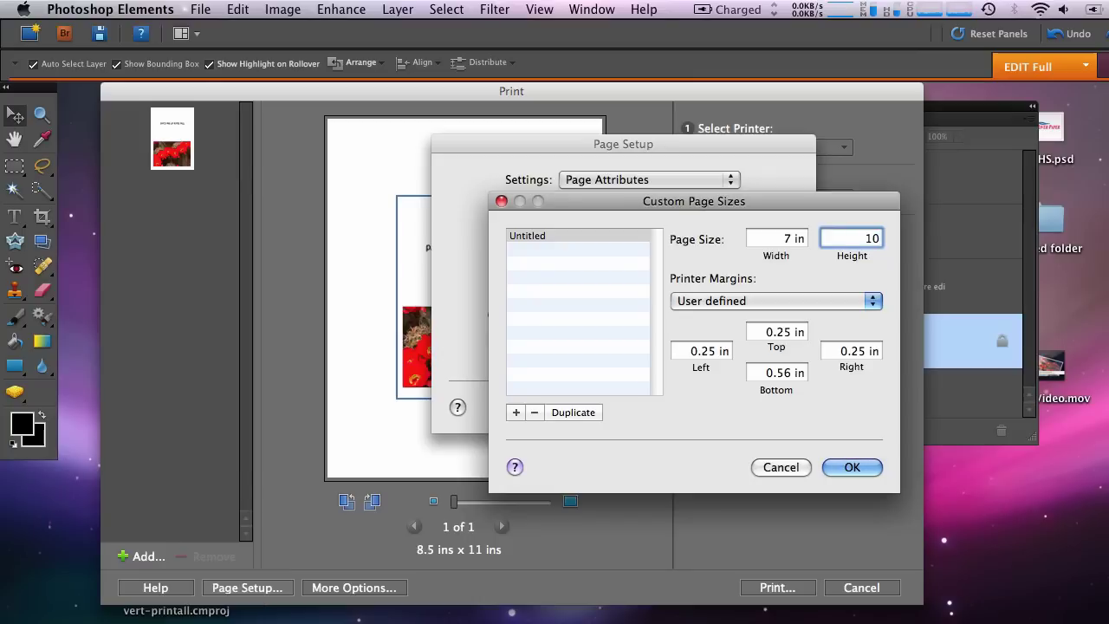
key("Tab")
Set the top, left, right and bottom margins of the custom size to 0.15 in
type(".1")
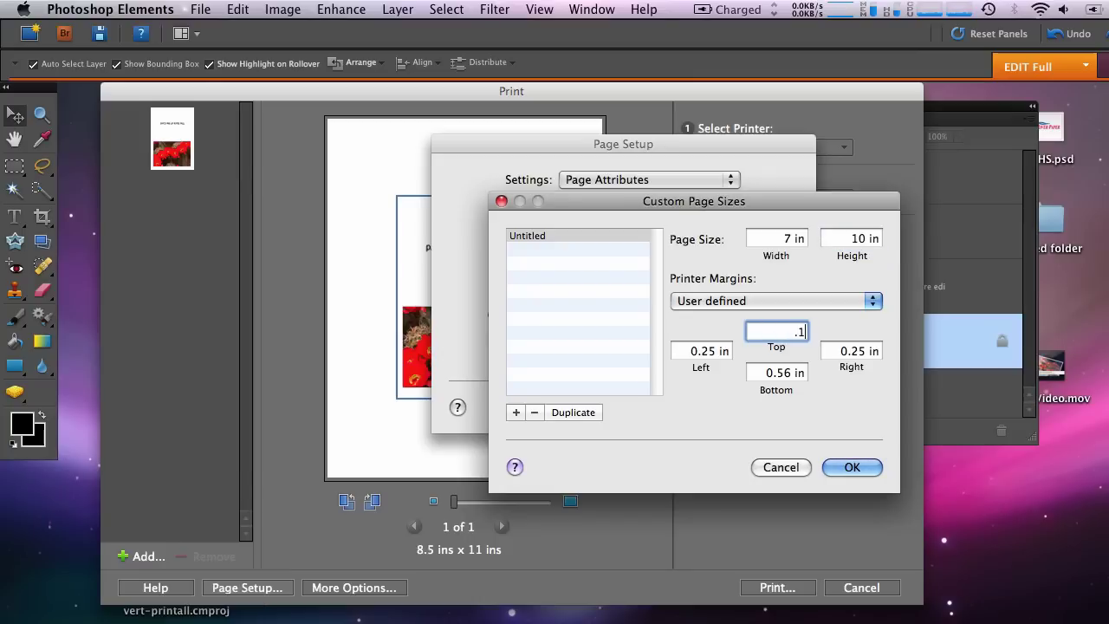
key("Tab")
type(".15")
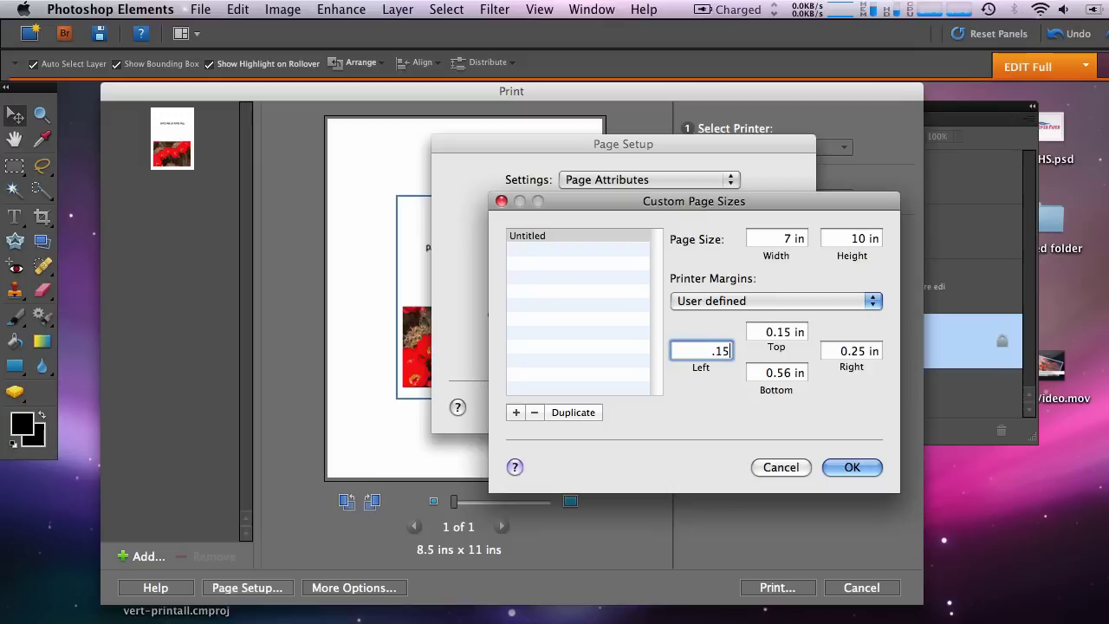
key("Tab")
type(".15")
key("Tab")
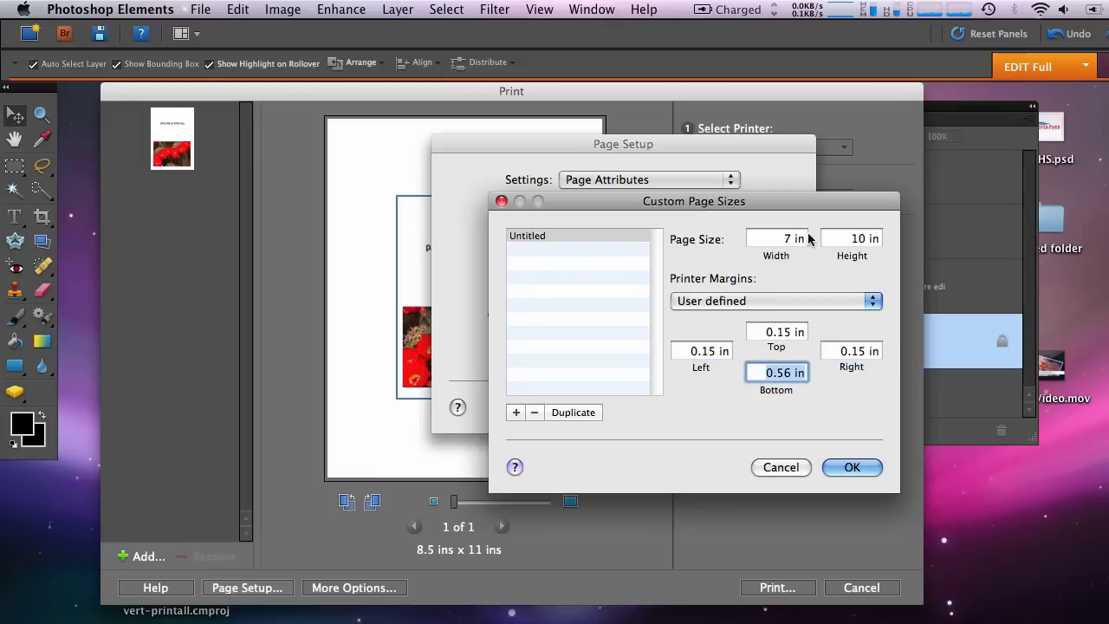
type(".15")
key("Tab")
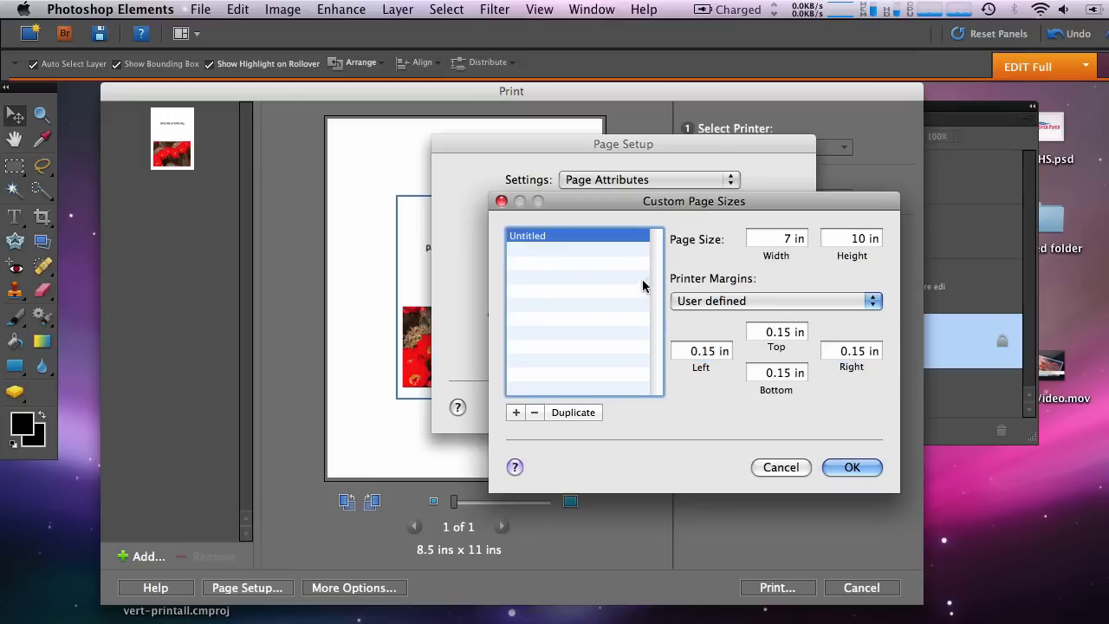
Name the custom paper size '7x10' and save it
double_click(635, 235)
type("7")
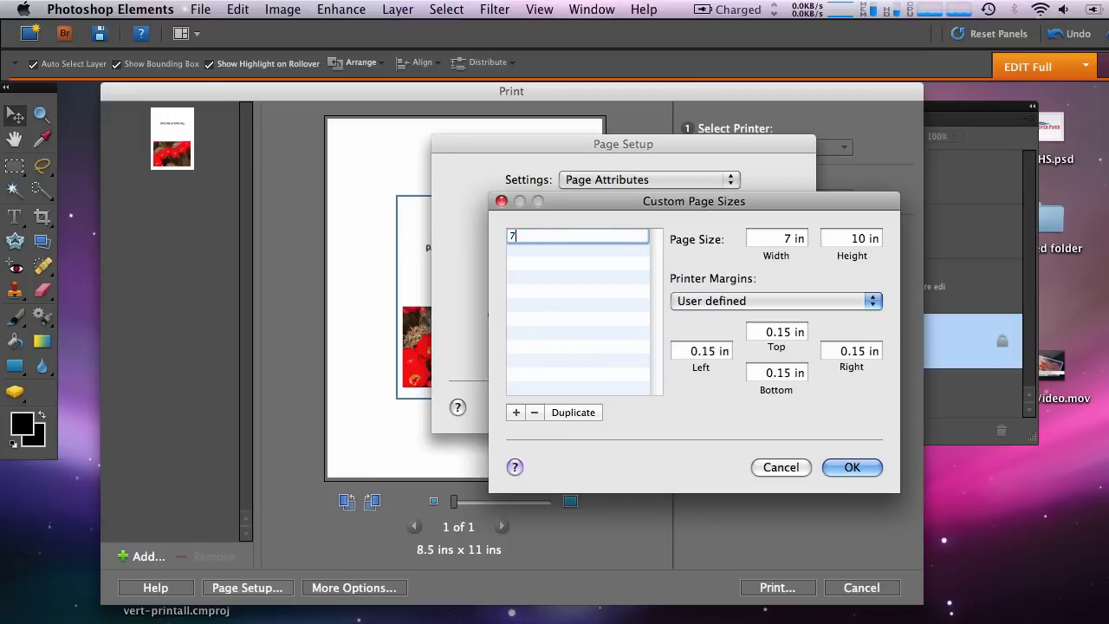
type("x10")
left_click(854, 467)
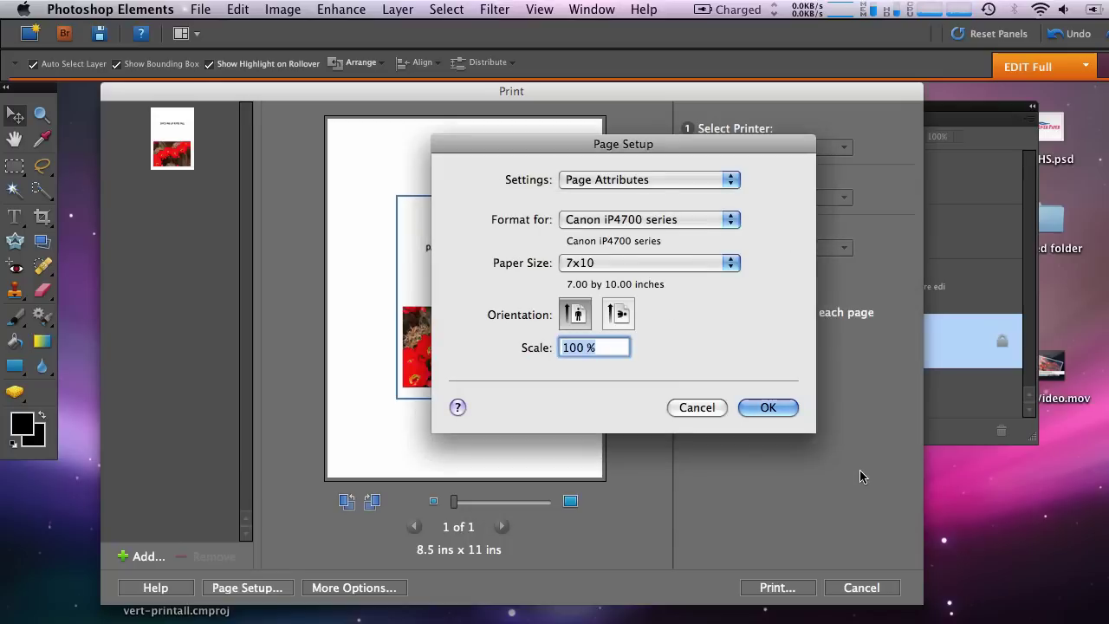
Apply the 7x10 page, set print size to Actual Size (7.00" x 10.00"), and open the system Print dialog
left_click(768, 407)
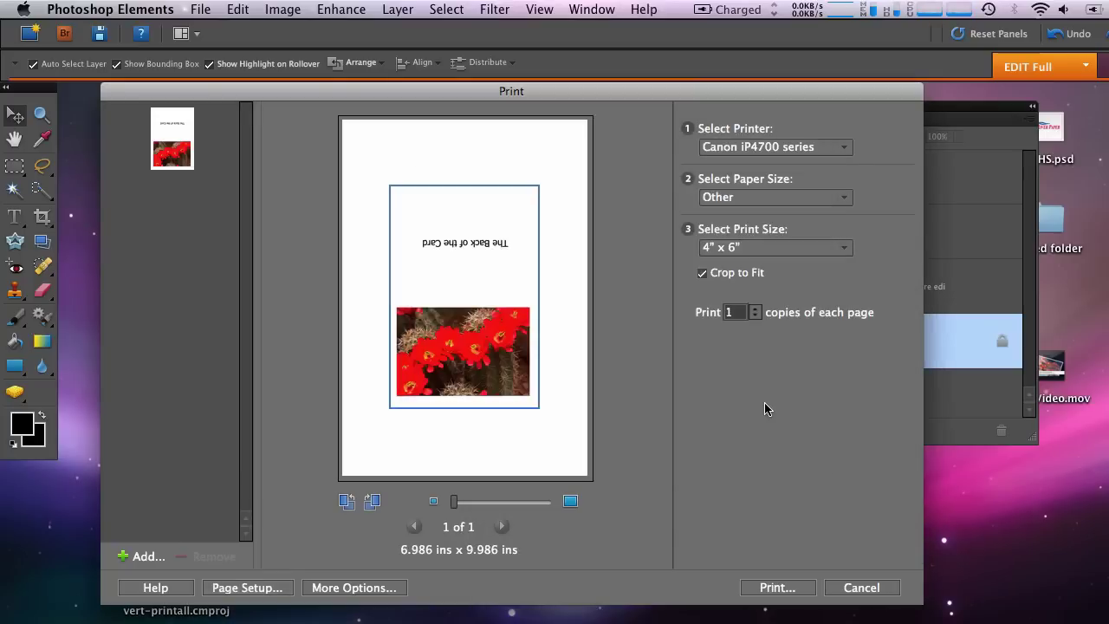
left_click(800, 248)
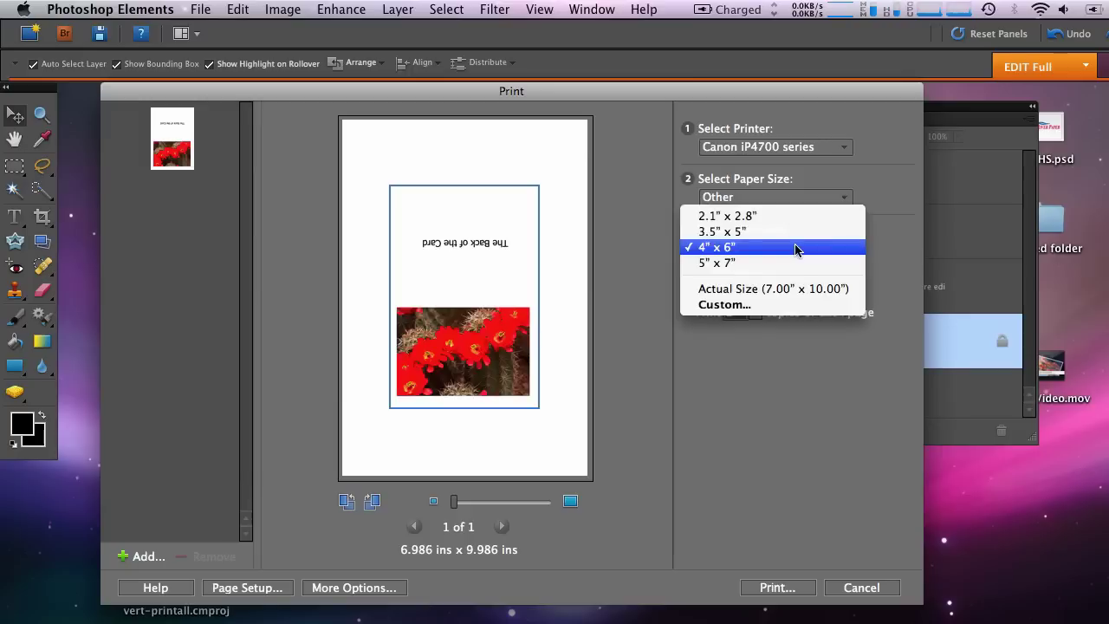
left_click(802, 288)
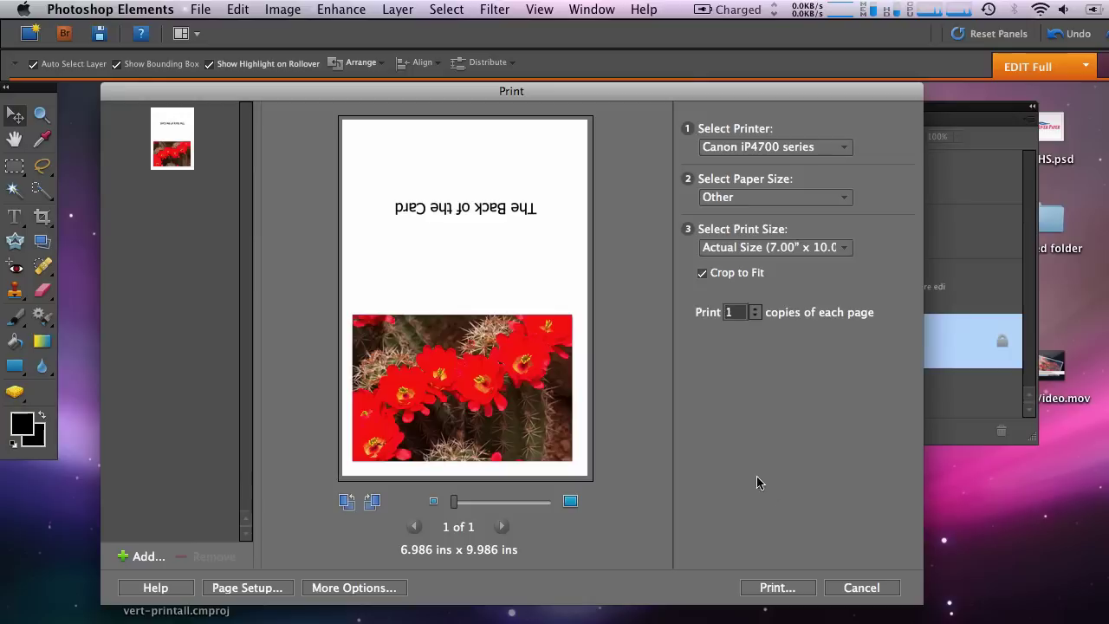
left_click(778, 587)
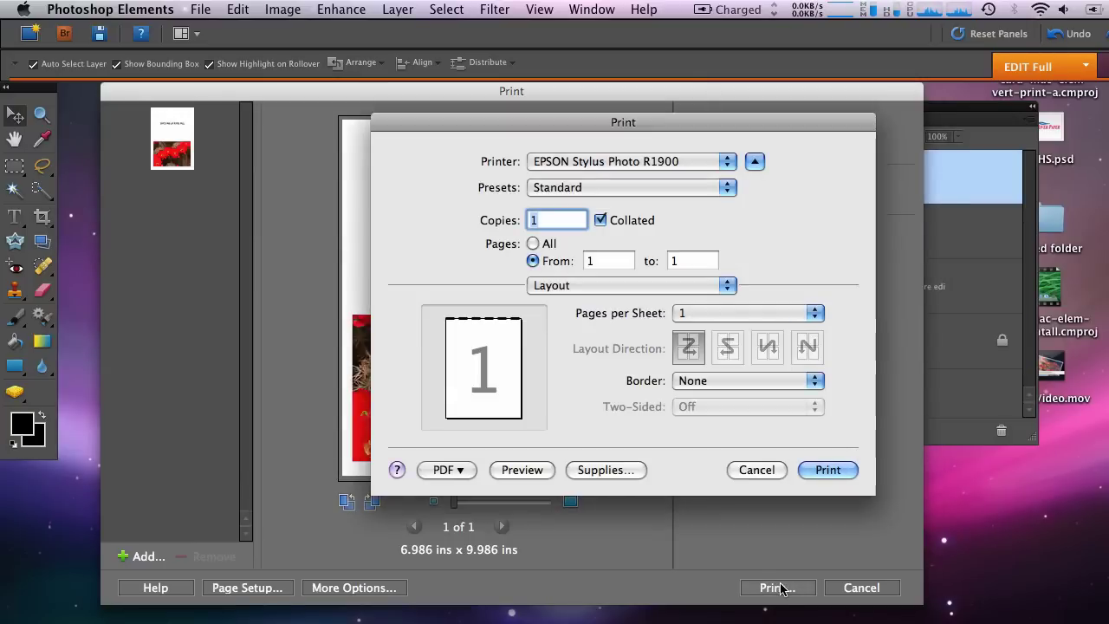
In the EPSON Print Settings pane, choose Photo Paper Glossy media and Best Photo quality
left_click(726, 289)
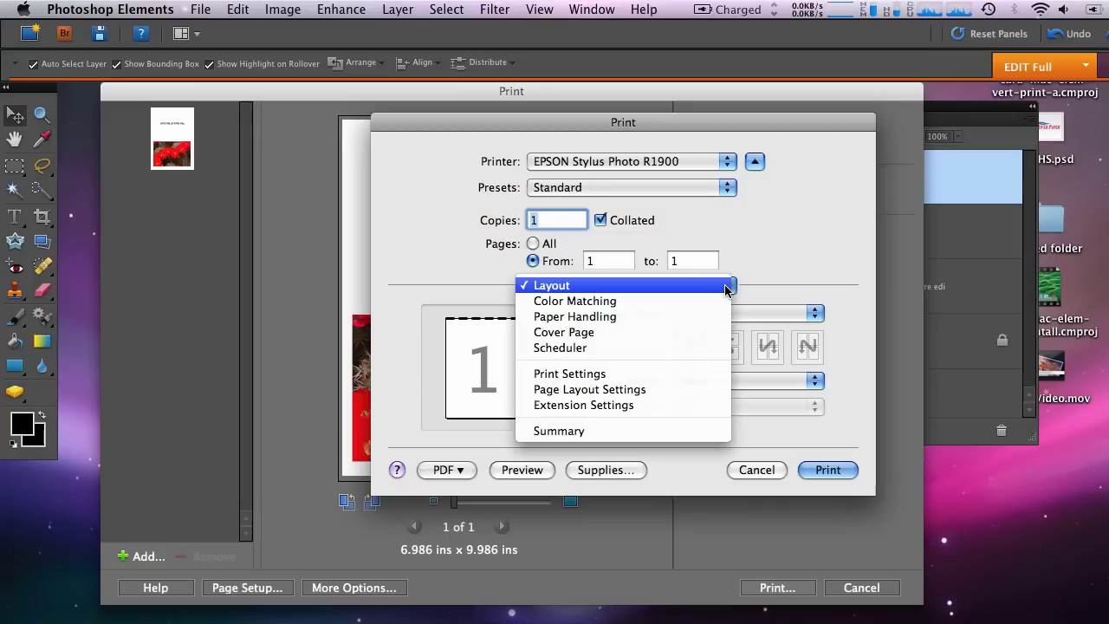
left_click(717, 375)
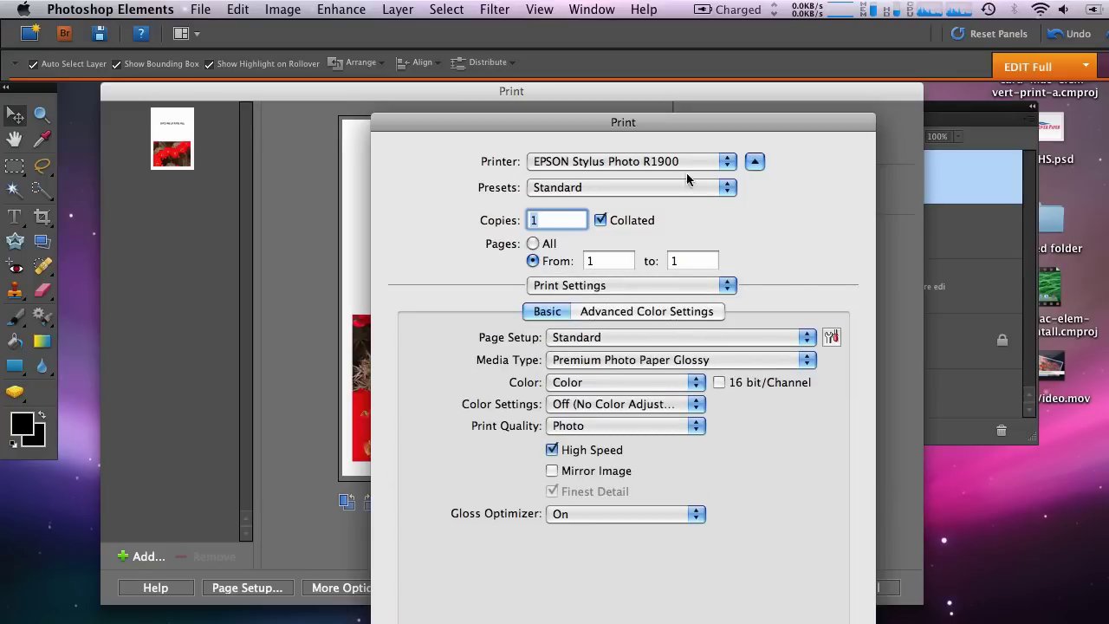
left_click_drag(677, 123, 643, 55)
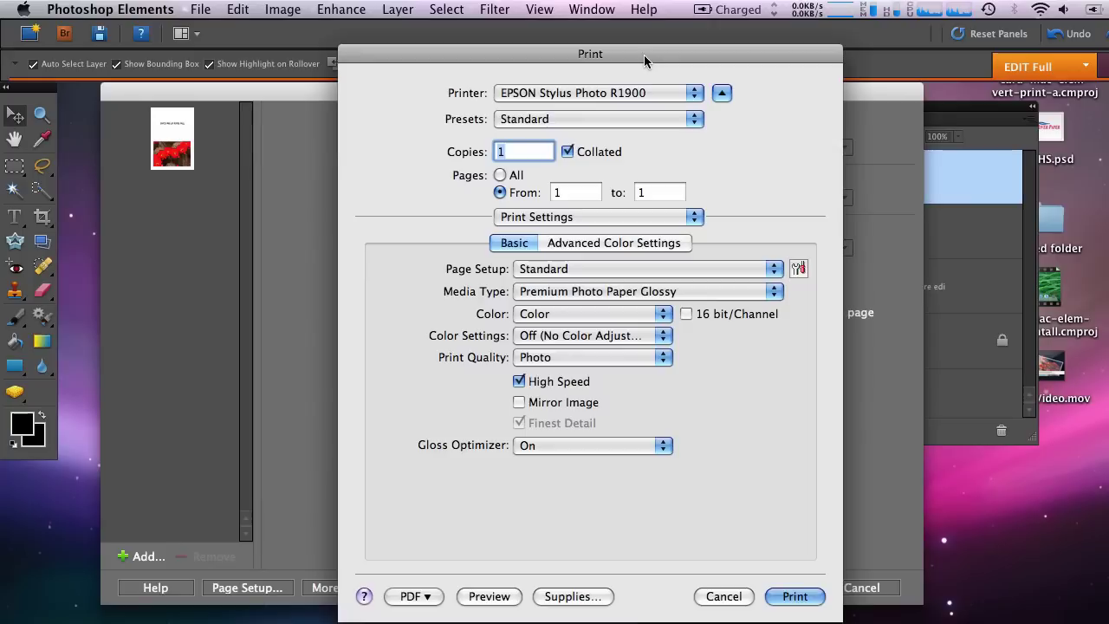
left_click(777, 293)
mouse_move(552, 291)
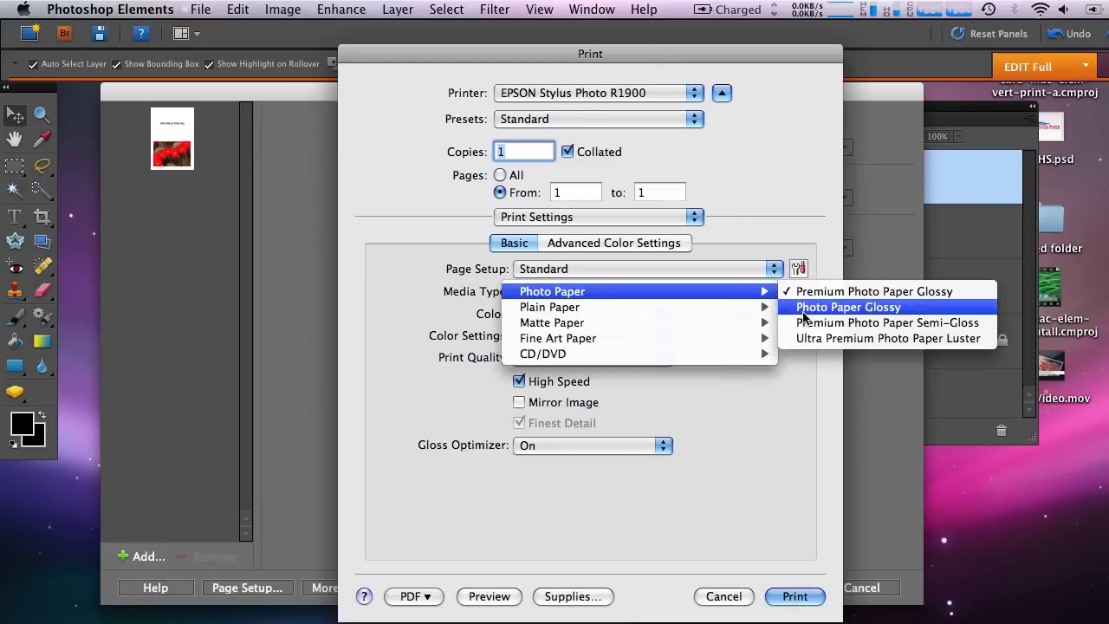
left_click(803, 307)
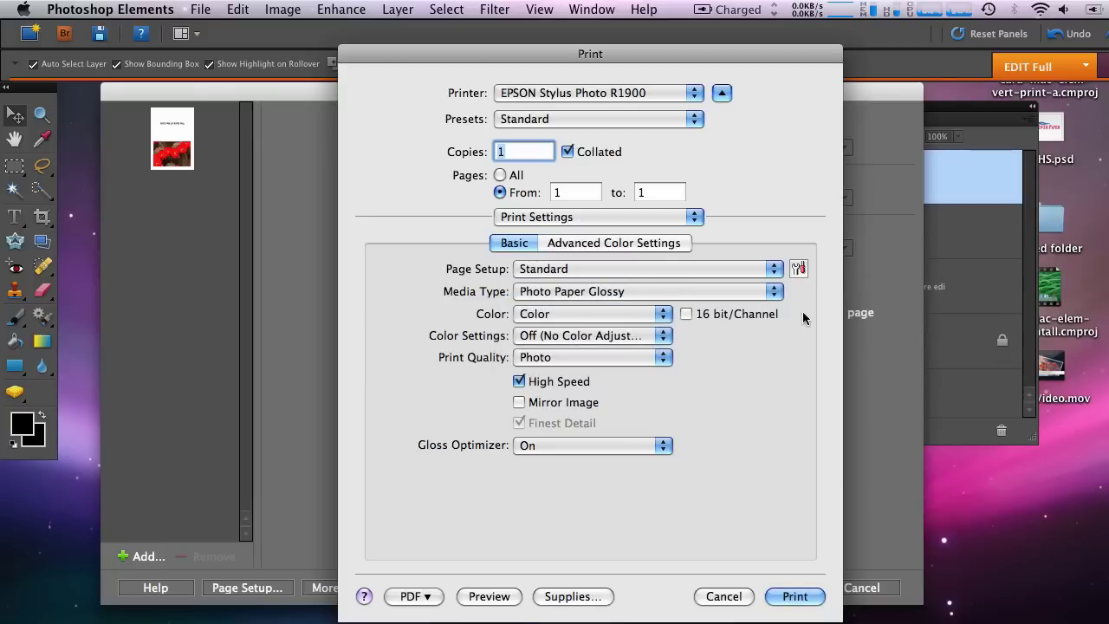
left_click(662, 358)
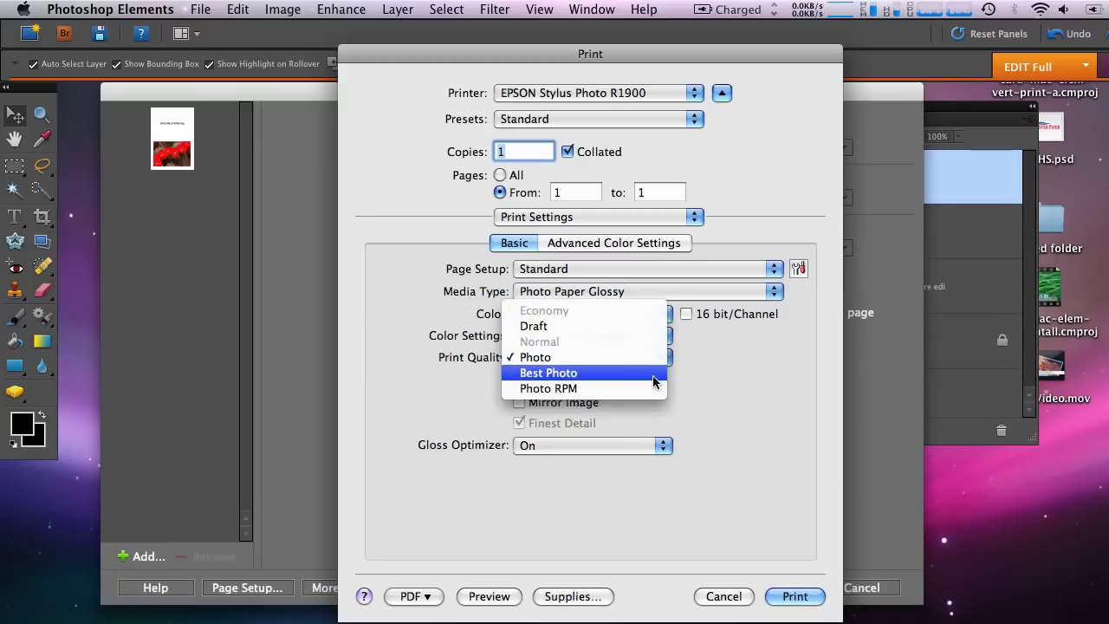
left_click(654, 375)
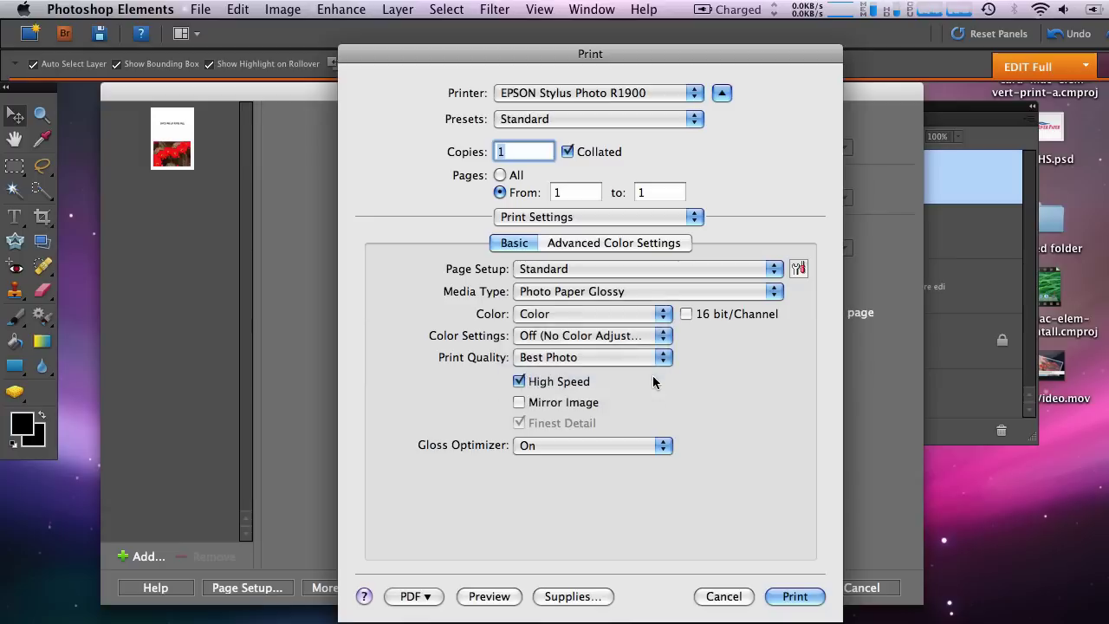